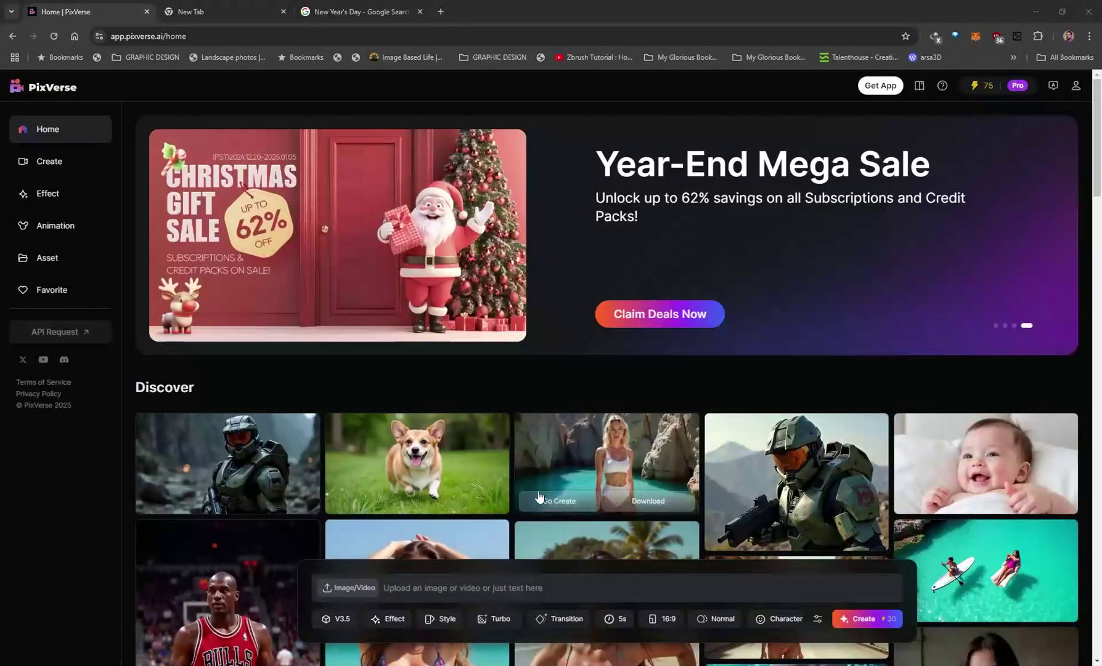
Switch to Transition mode and upload the two creature images as the first and last frames
click(335, 619)
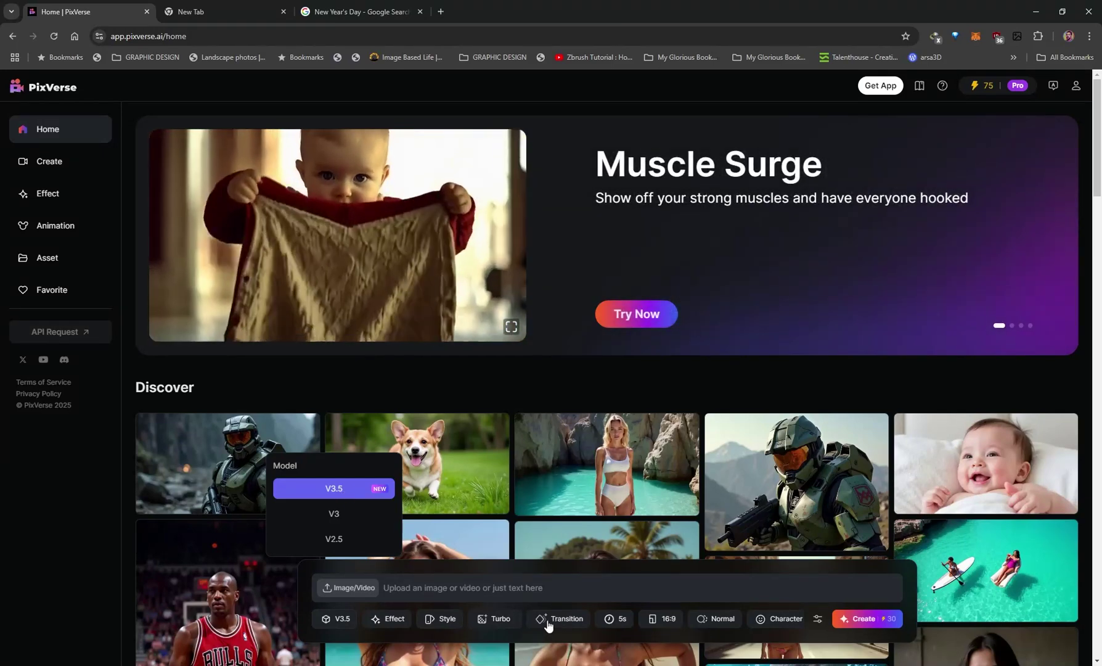
click(556, 622)
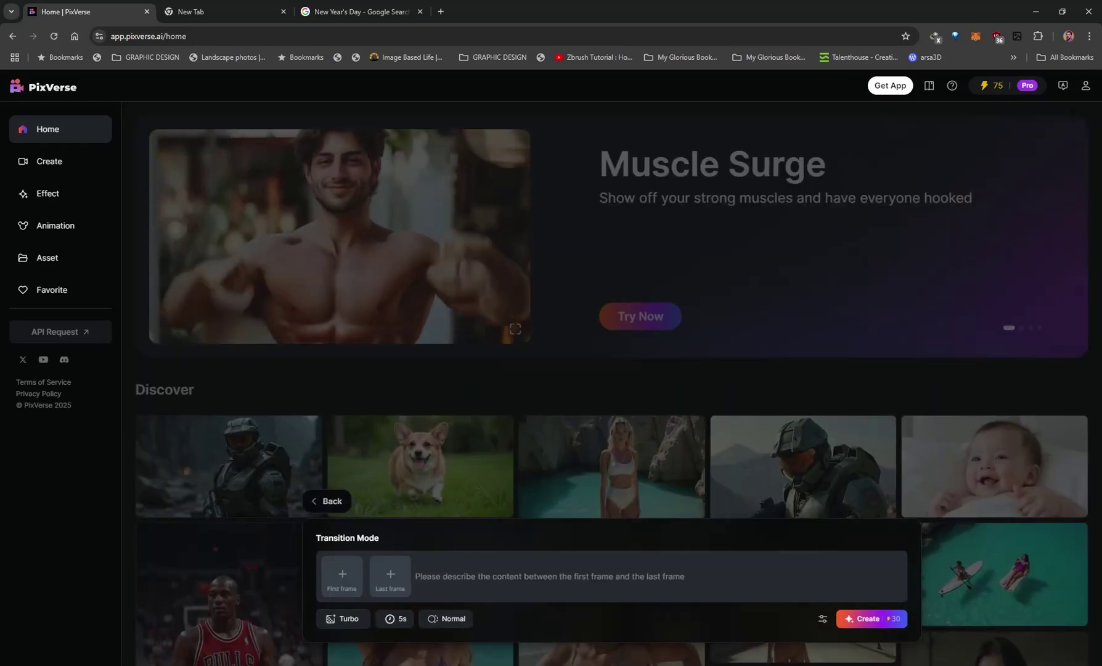
drag(0, 560, 524, 560)
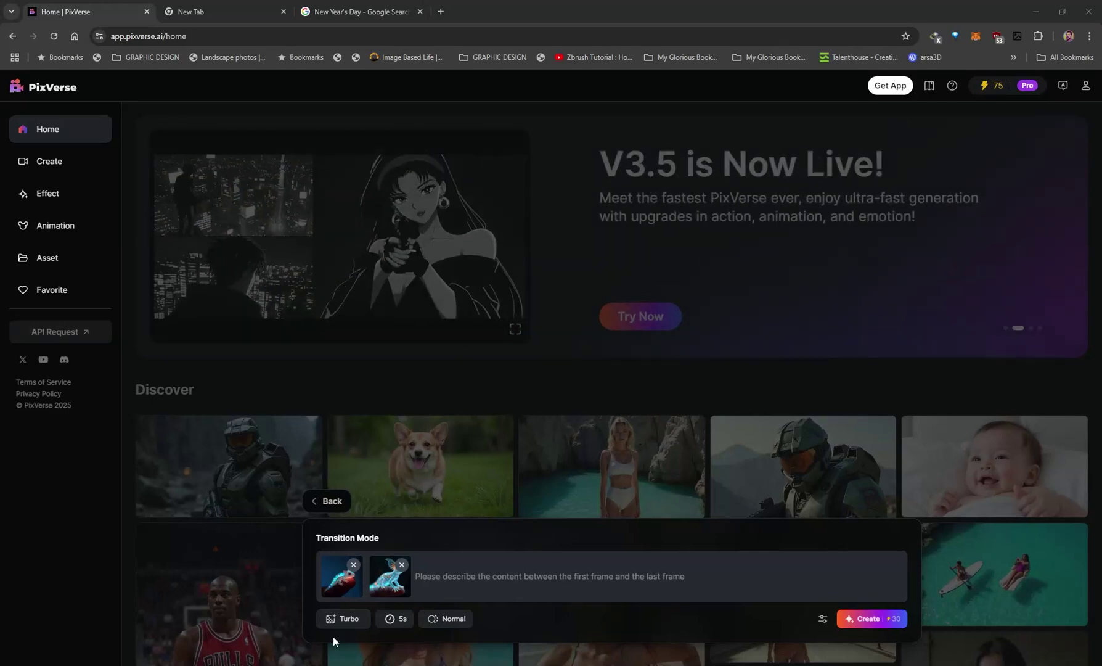
Set the transition video's quality mode to 1080P and check its duration options
click(346, 619)
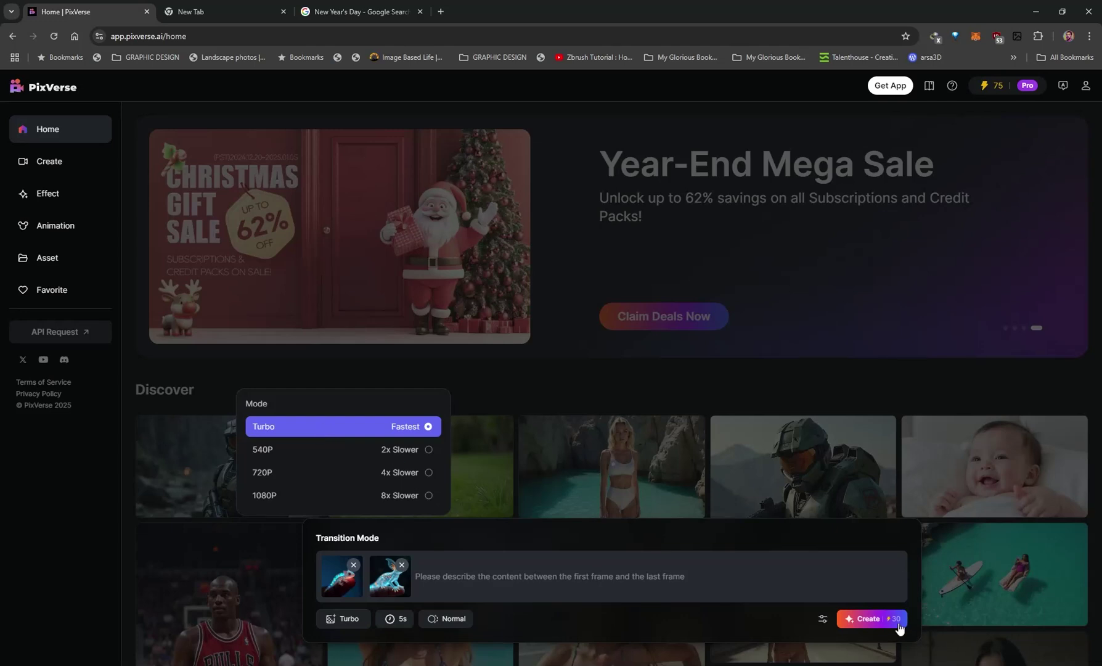
click(428, 496)
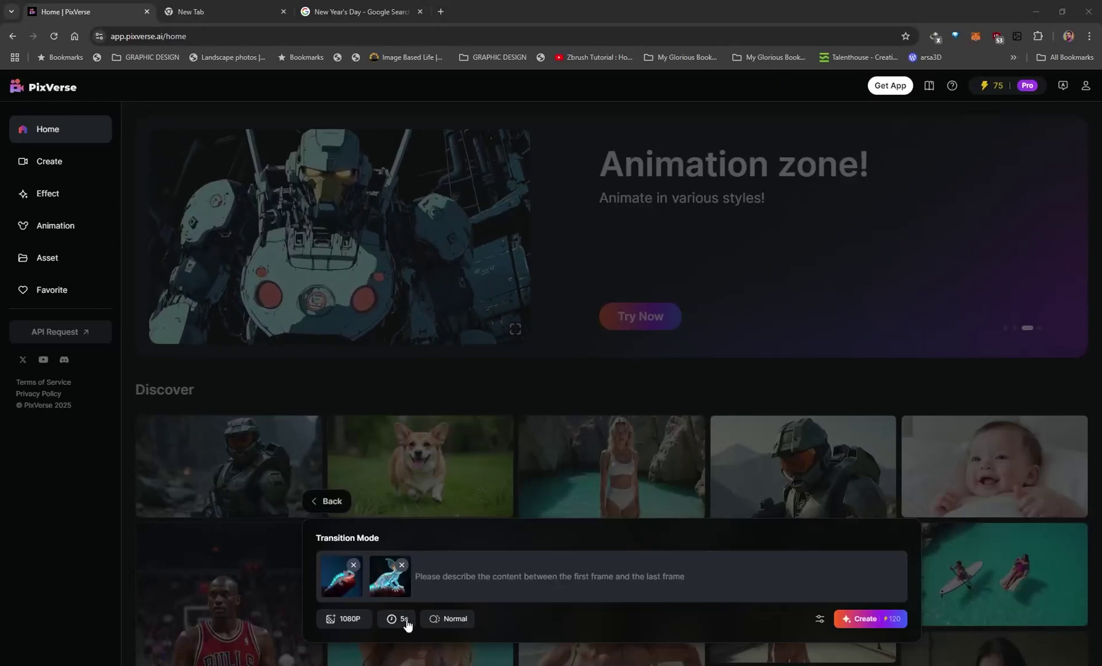
click(401, 620)
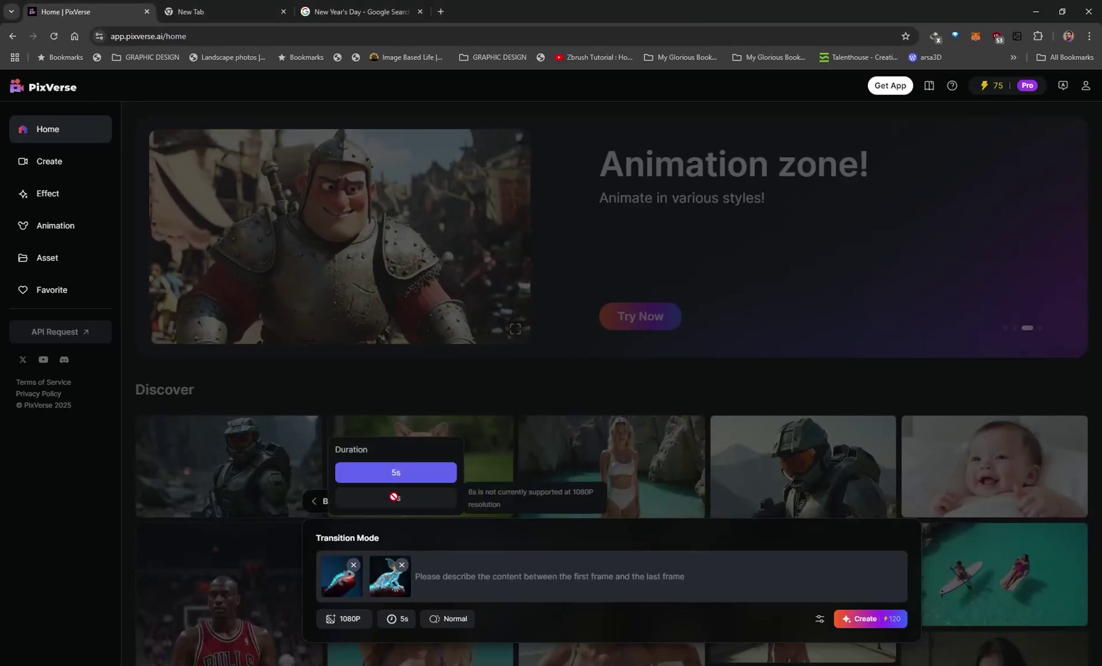
click(651, 544)
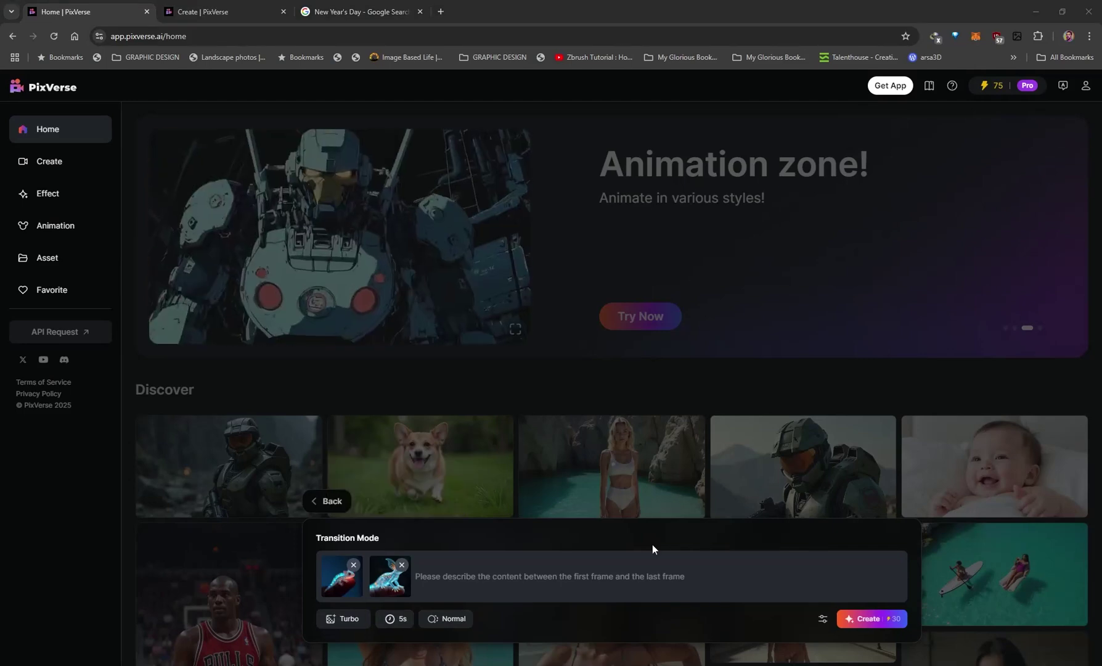
Review the motion mode and additional settings of the transition, and exit Transition mode
click(449, 619)
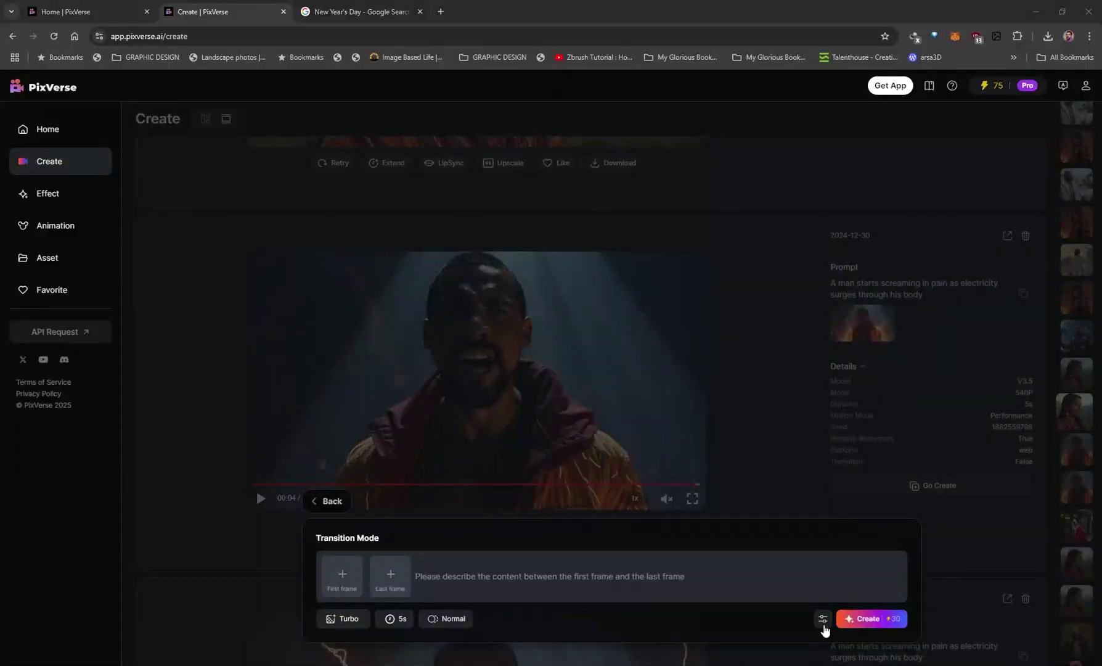
click(823, 619)
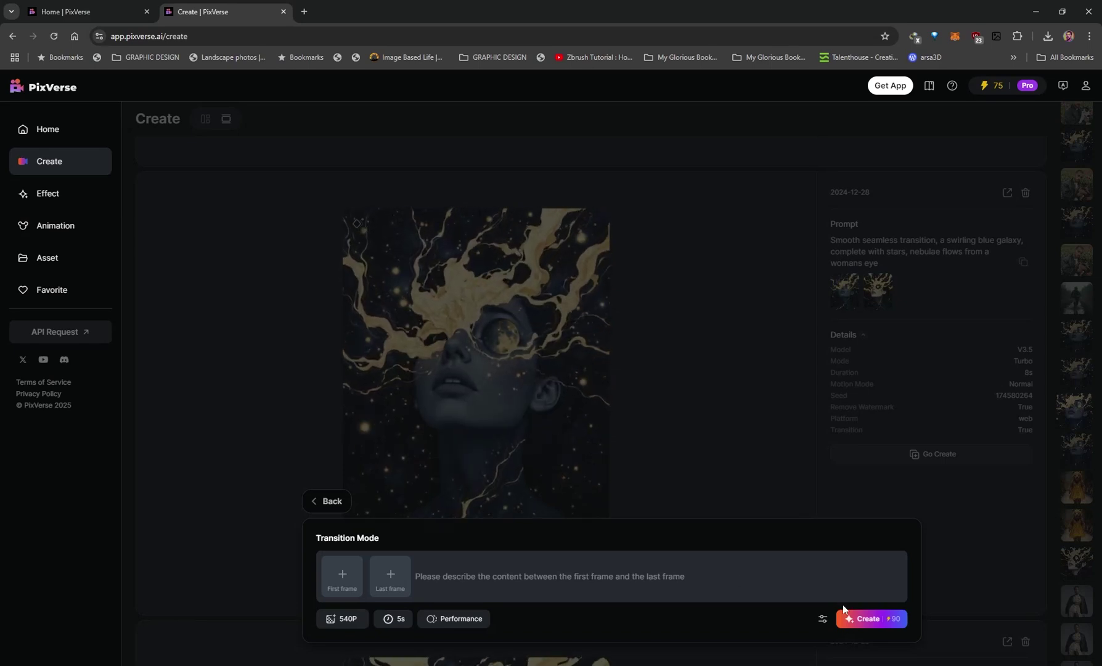
click(156, 214)
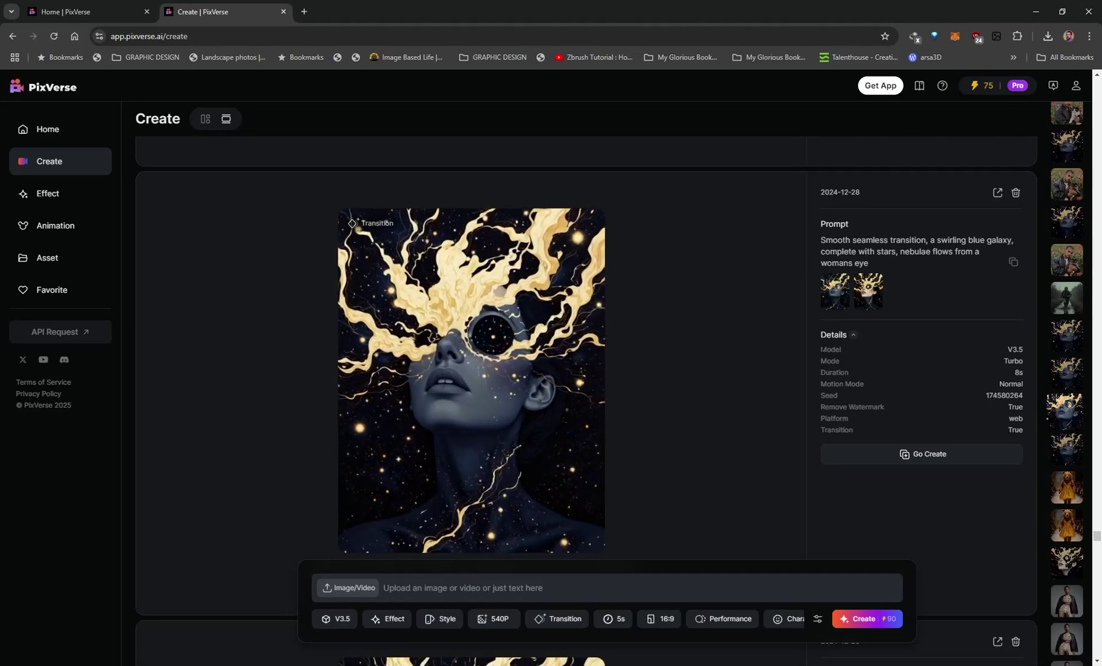
Examine the blue galaxy eye video's generation details and preview its inputs and settings loaded for a new creation
drag(822, 349, 1021, 429)
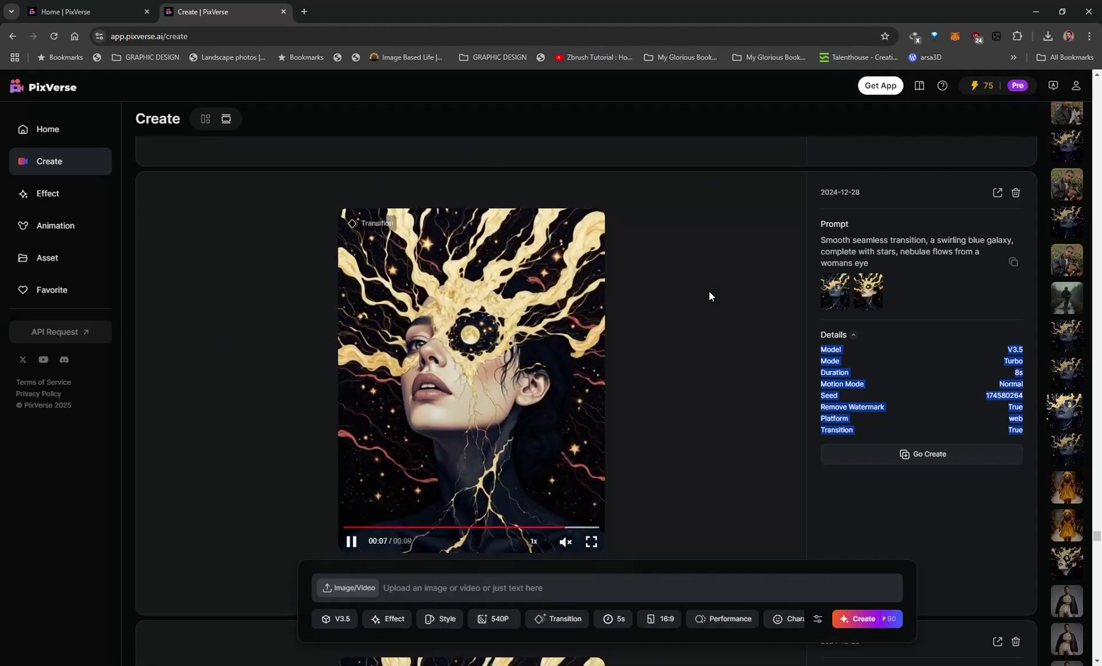
click(925, 459)
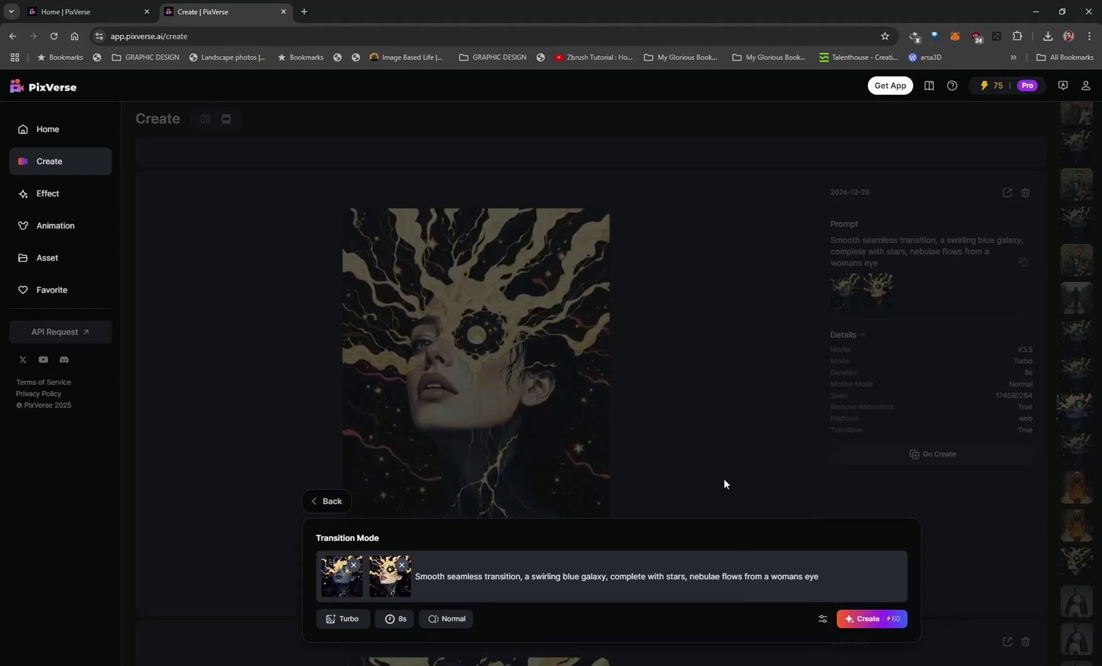
click(701, 405)
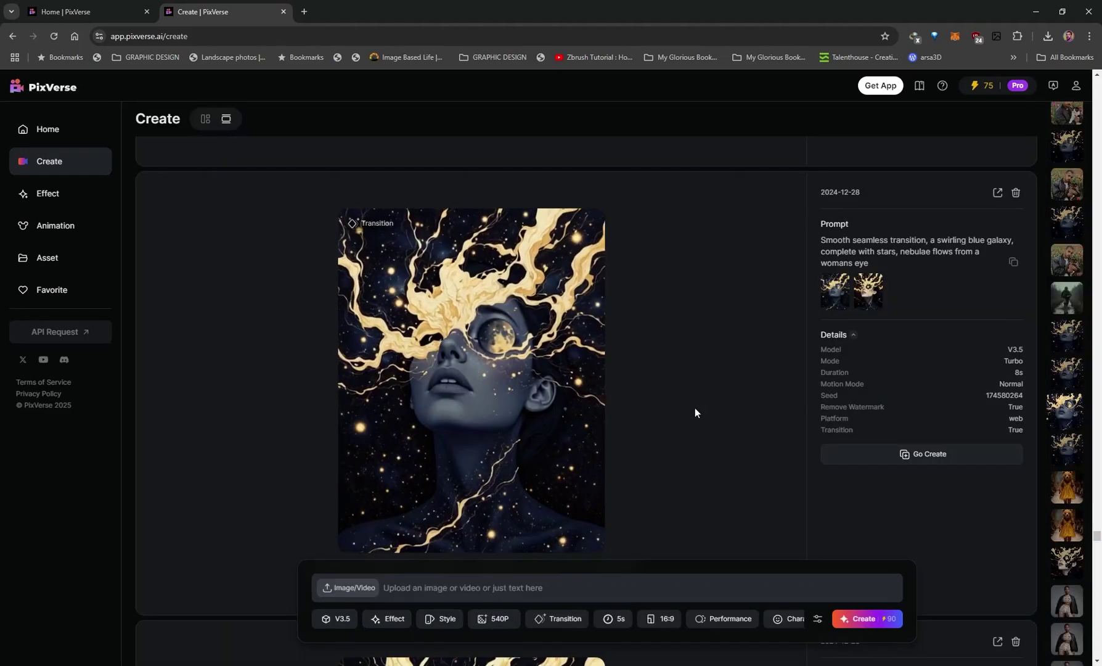
View the Extend mode options for the blue galaxy eye video and exit without creating anything
scroll(694, 409, down, 1)
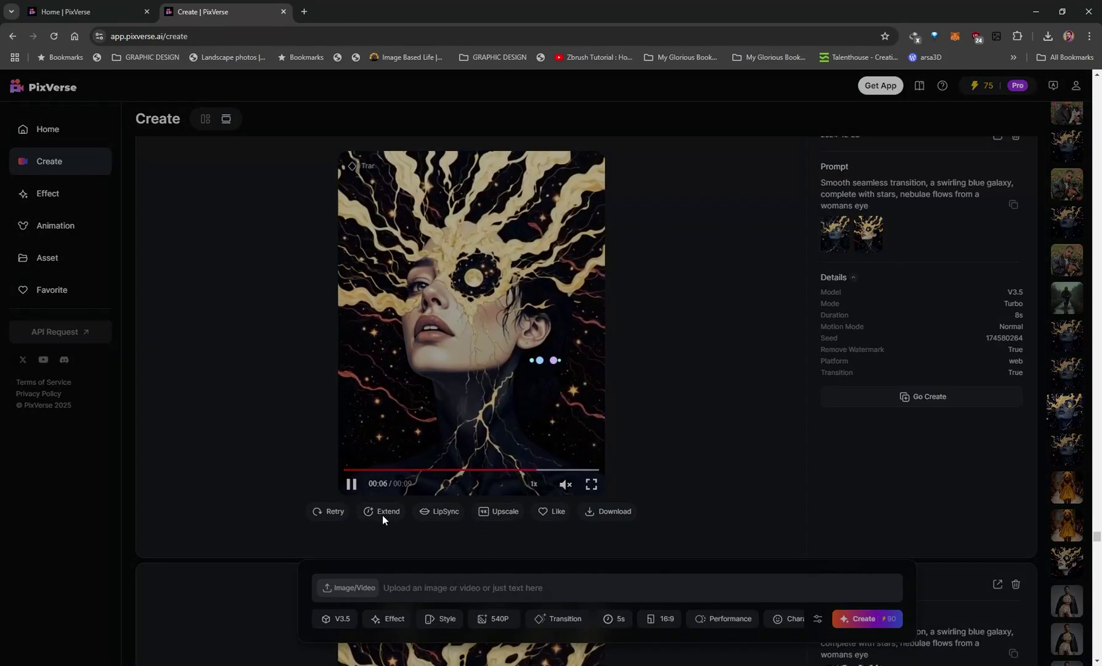
click(386, 511)
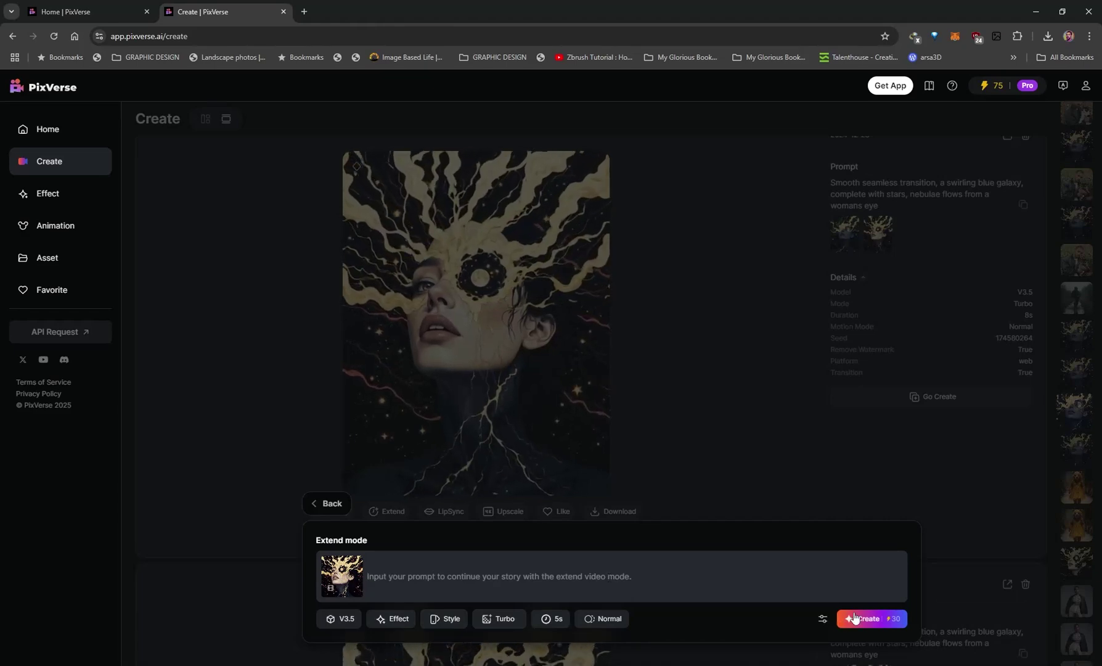
click(758, 468)
Examine the voice choices and script field in LipSync mode for the same video, and exit it
click(440, 512)
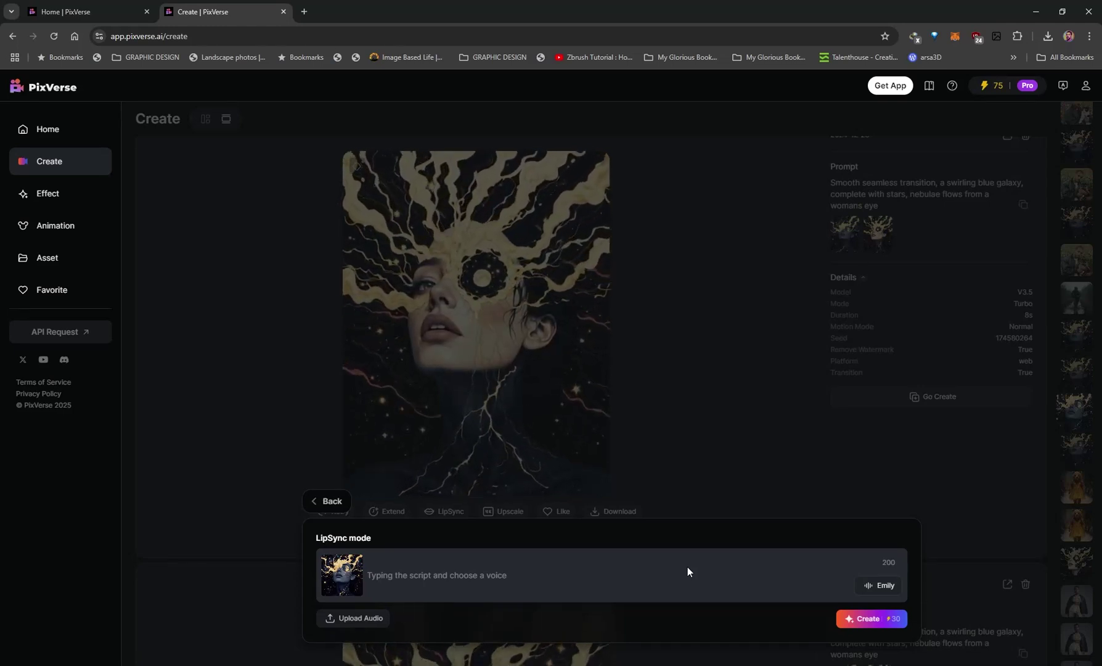
click(875, 586)
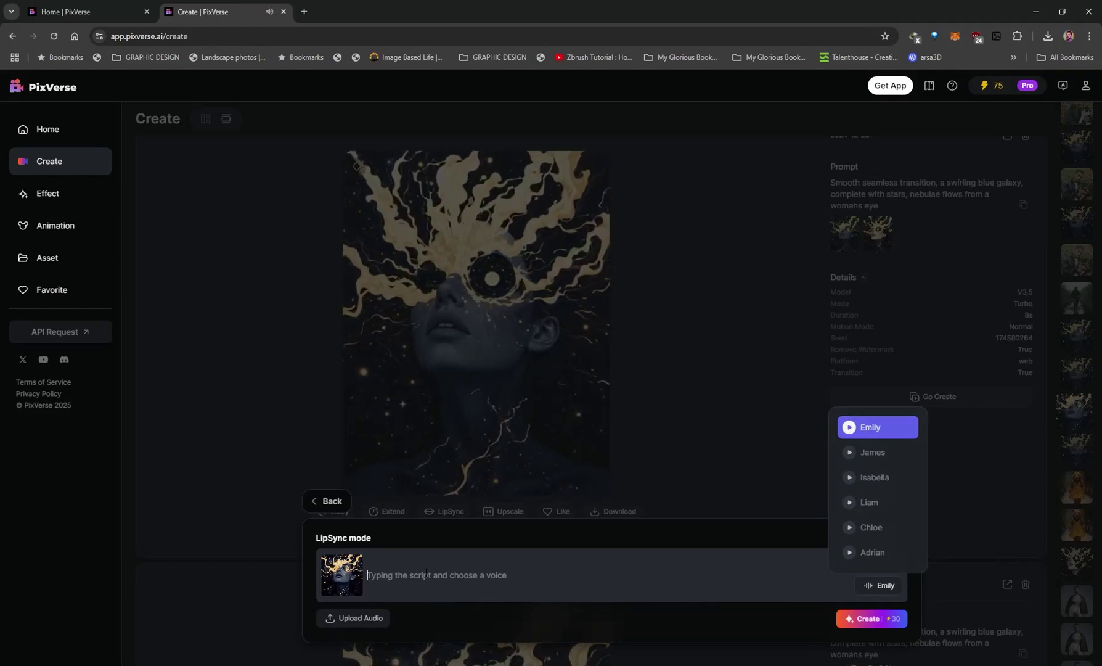
click(503, 576)
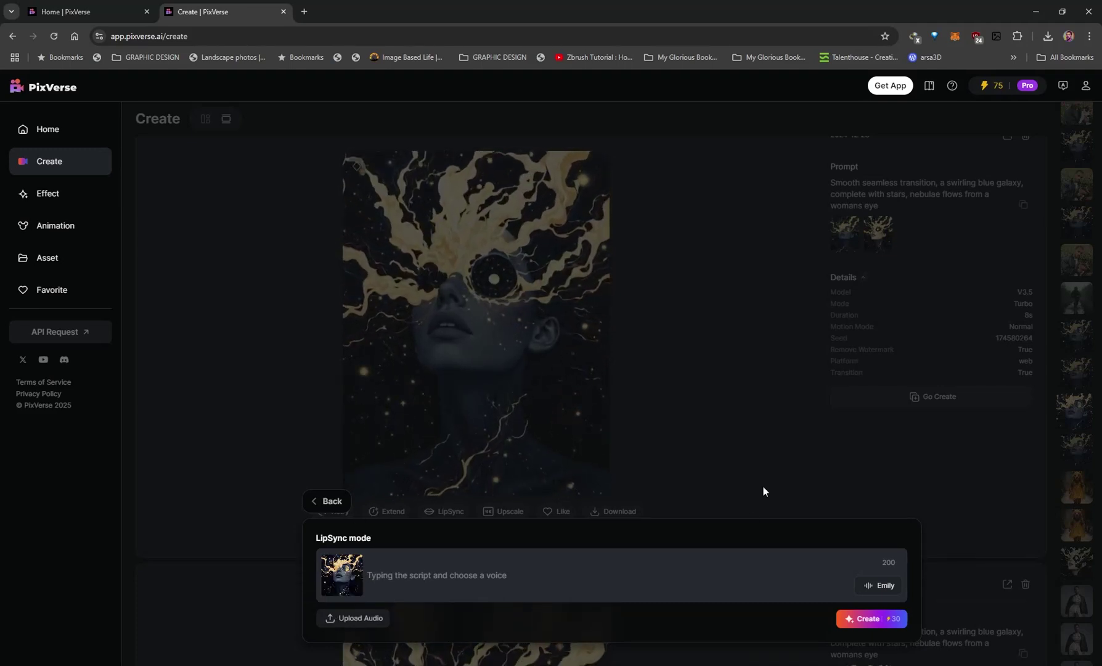
click(504, 514)
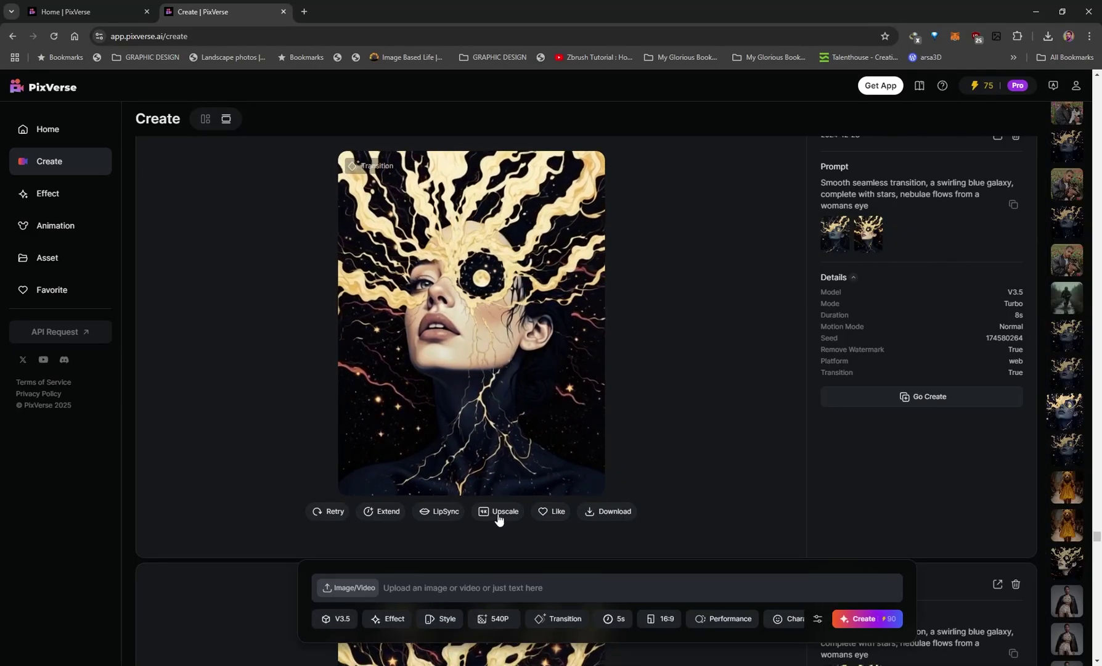
scroll(568, 538, up, 1)
scroll(569, 536, down, 1)
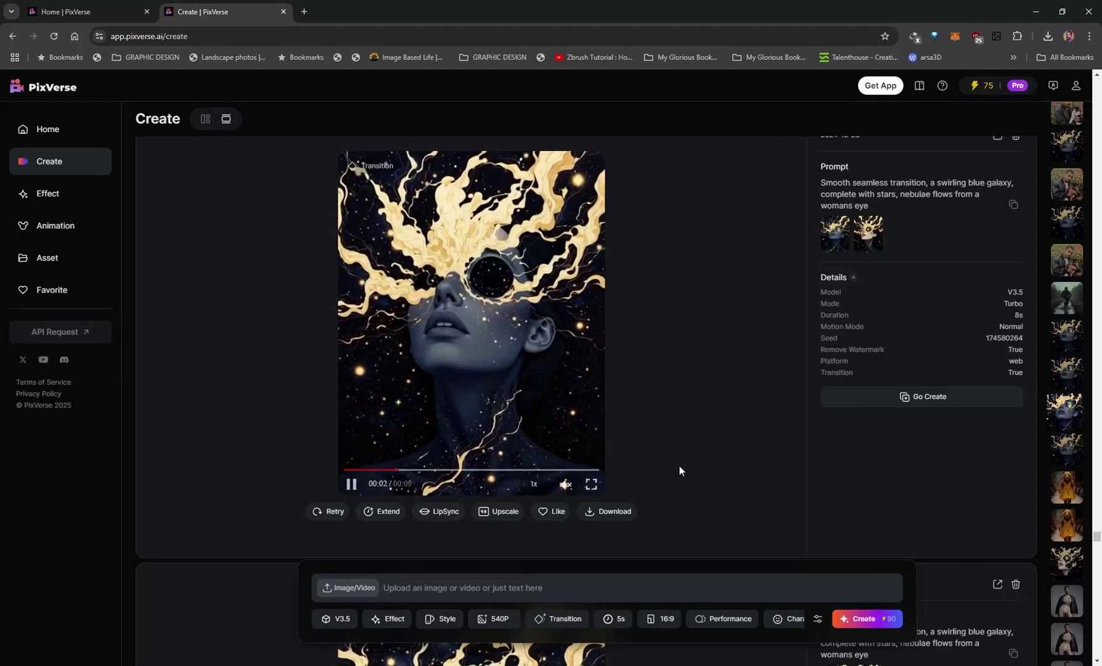
scroll(390, 454, up, 1)
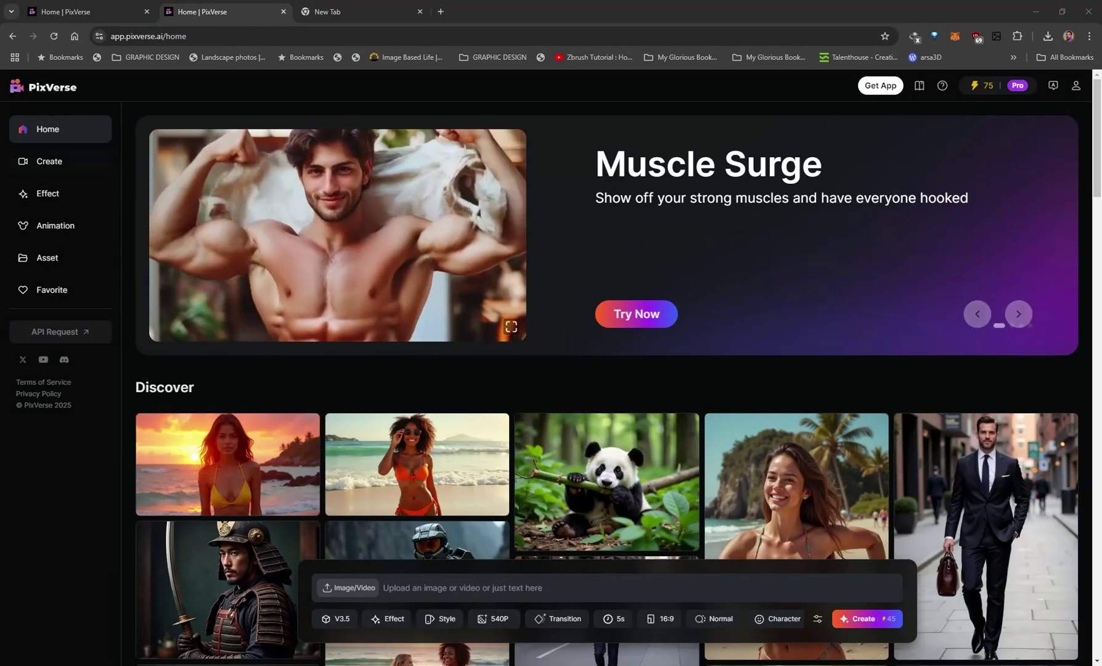
Open the Discover video of the samurai with a topknot holding a sword and select its prompt text
scroll(541, 352, down, 1)
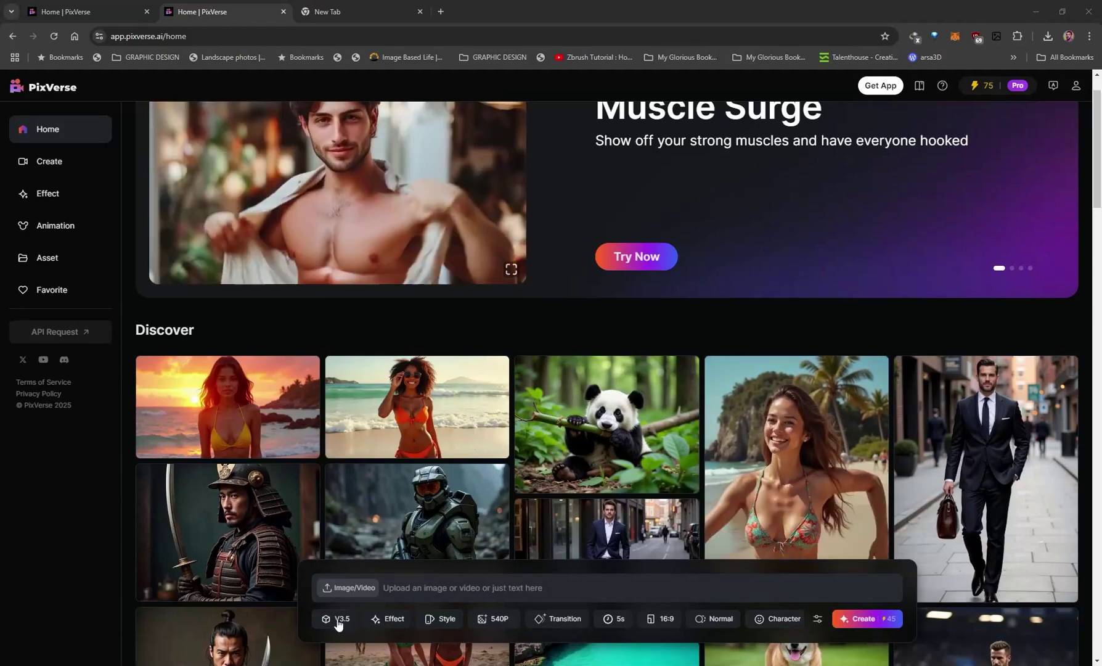
scroll(446, 417, down, 2)
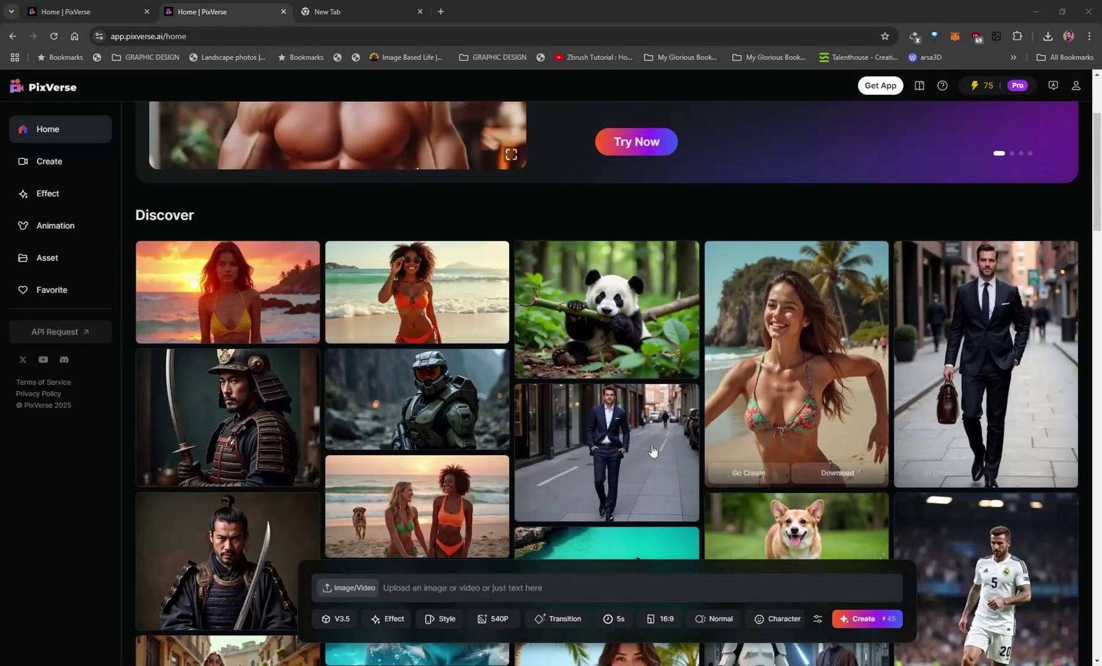
scroll(546, 439, down, 2)
scroll(382, 419, down, 1)
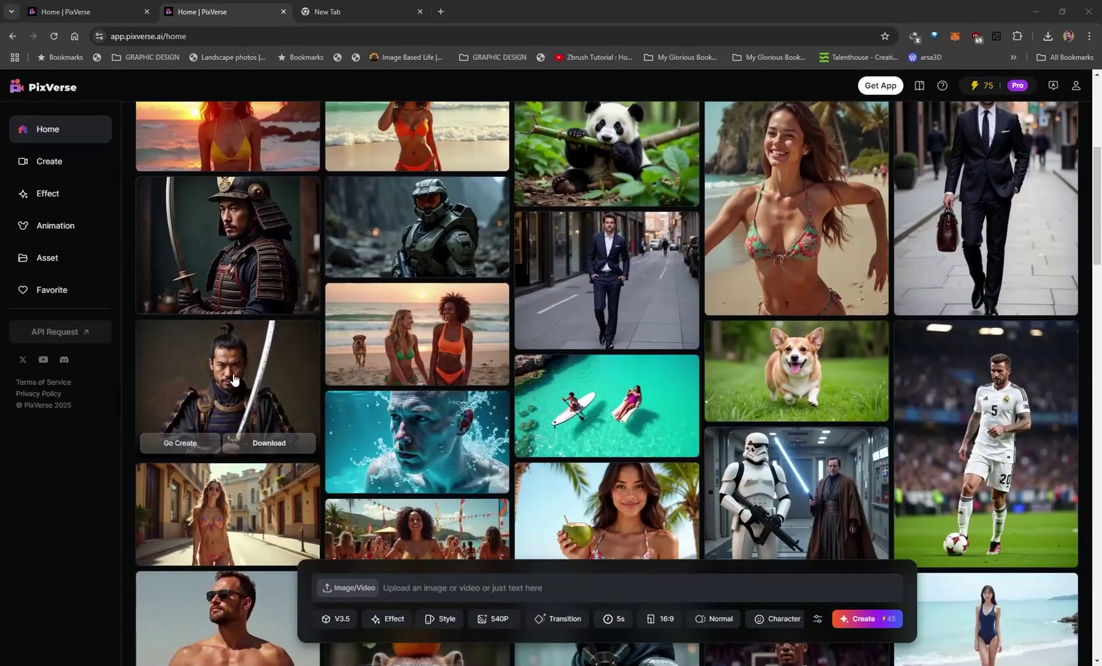
click(233, 379)
triple_click(833, 179)
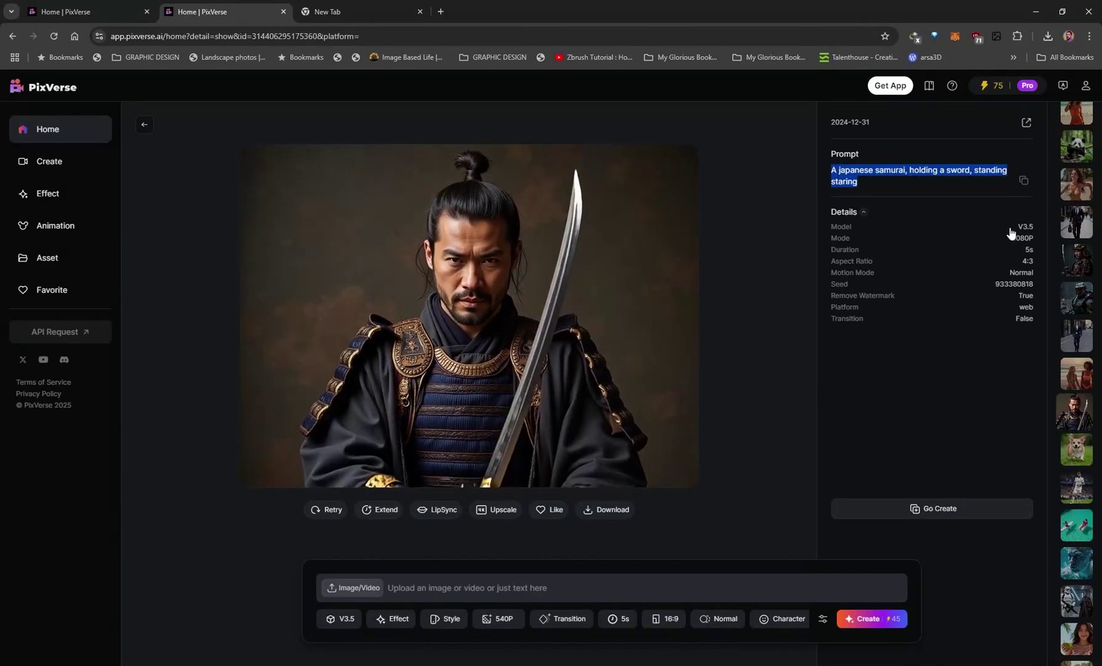
Copy the samurai video's prompt "A japanese samurai, holding a sword, standing staring" into the creation prompt
click(409, 592)
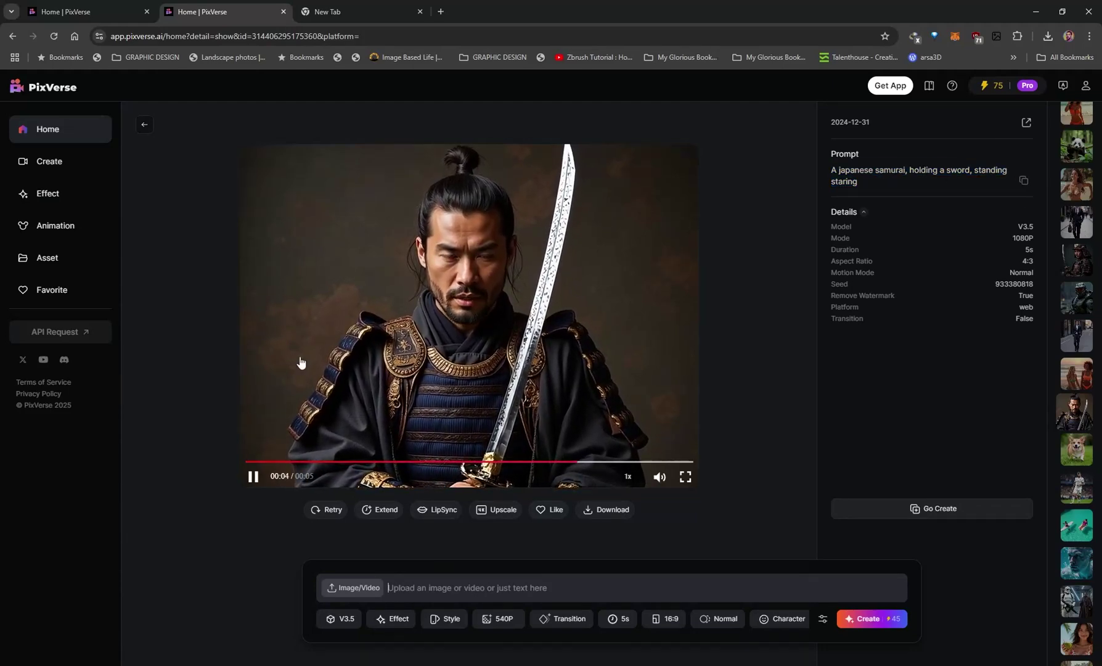
click(1023, 181)
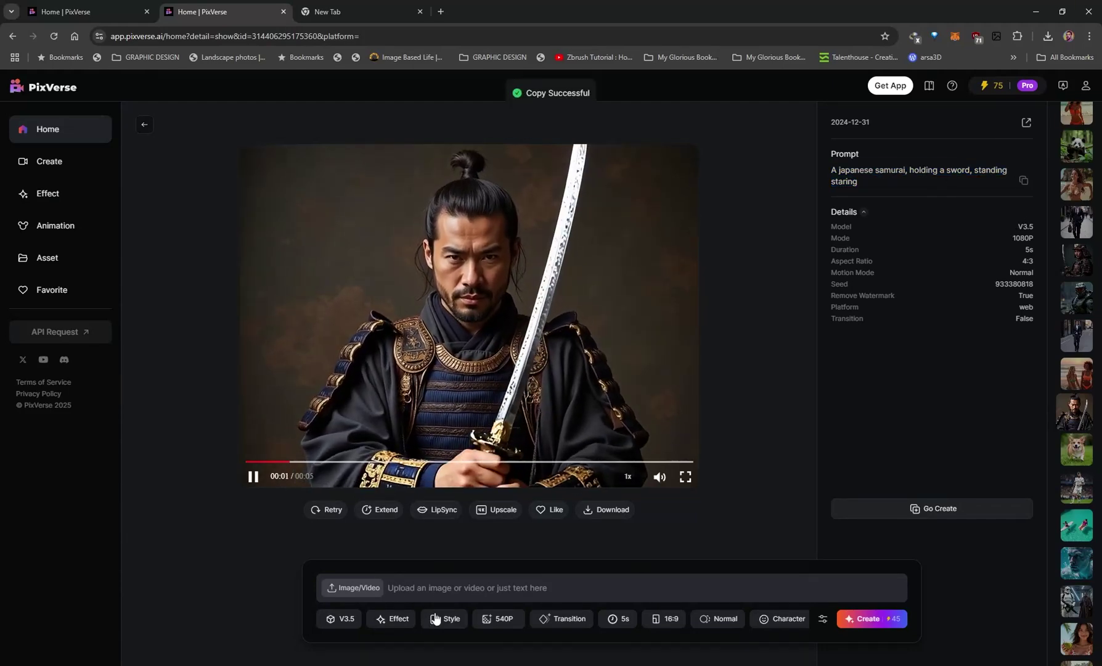
right_click(436, 591)
click(456, 398)
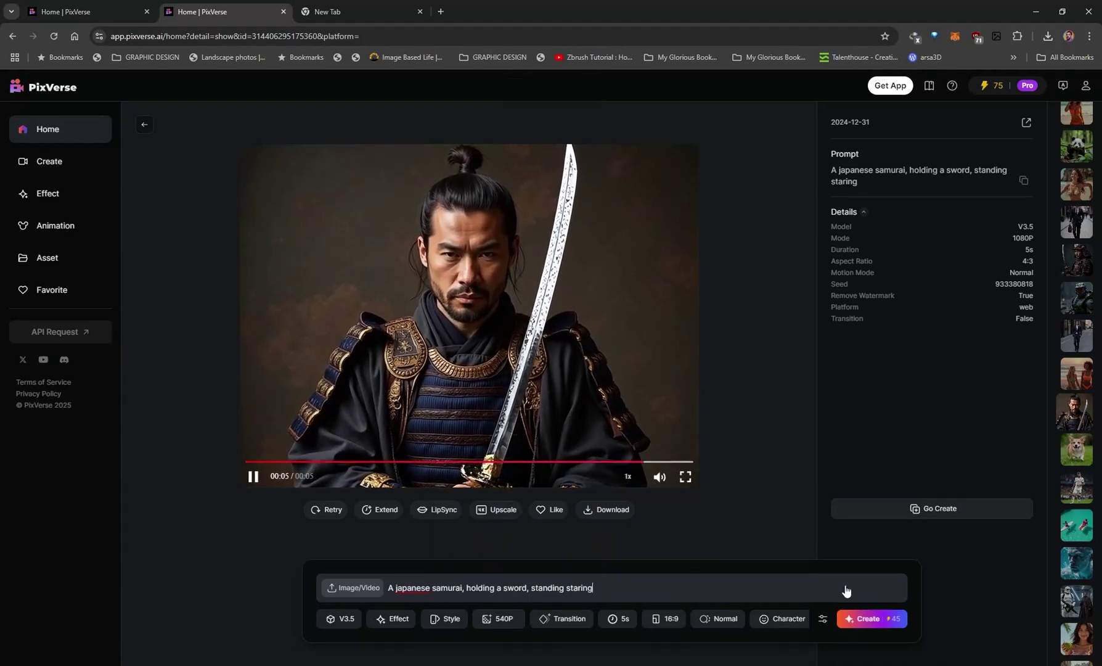
Clear the samurai text from the creation prompt
drag(612, 579, 516, 582)
key(ctrl+a)
key(BackSpace)
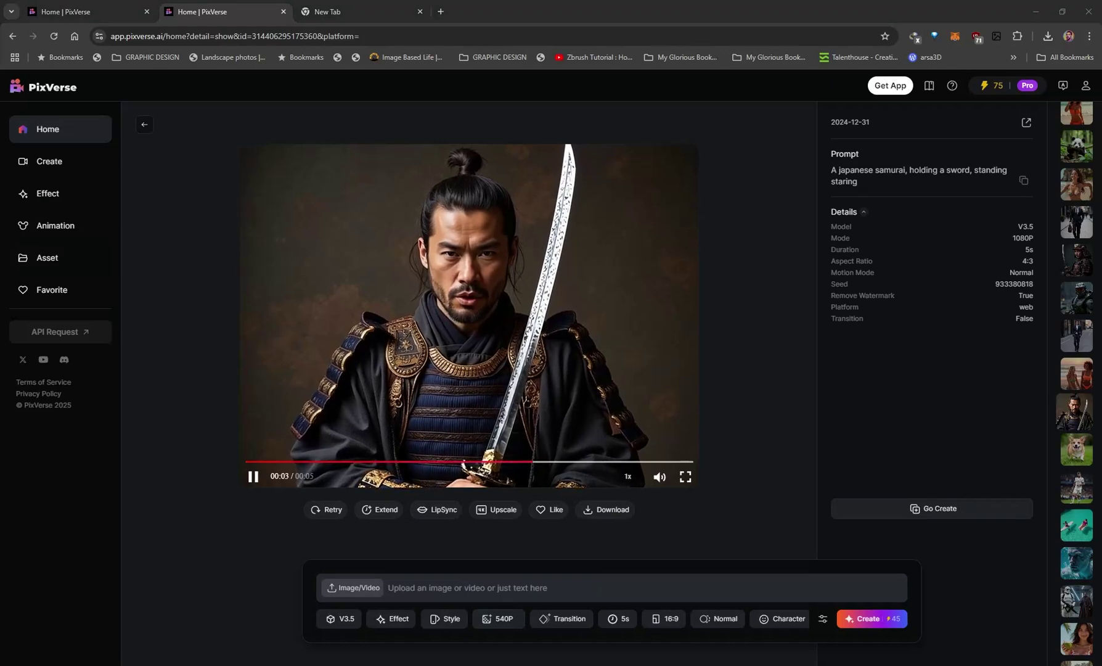
Upload a source image into the creation prompt for image-to-video generation
drag(3, 474, 425, 585)
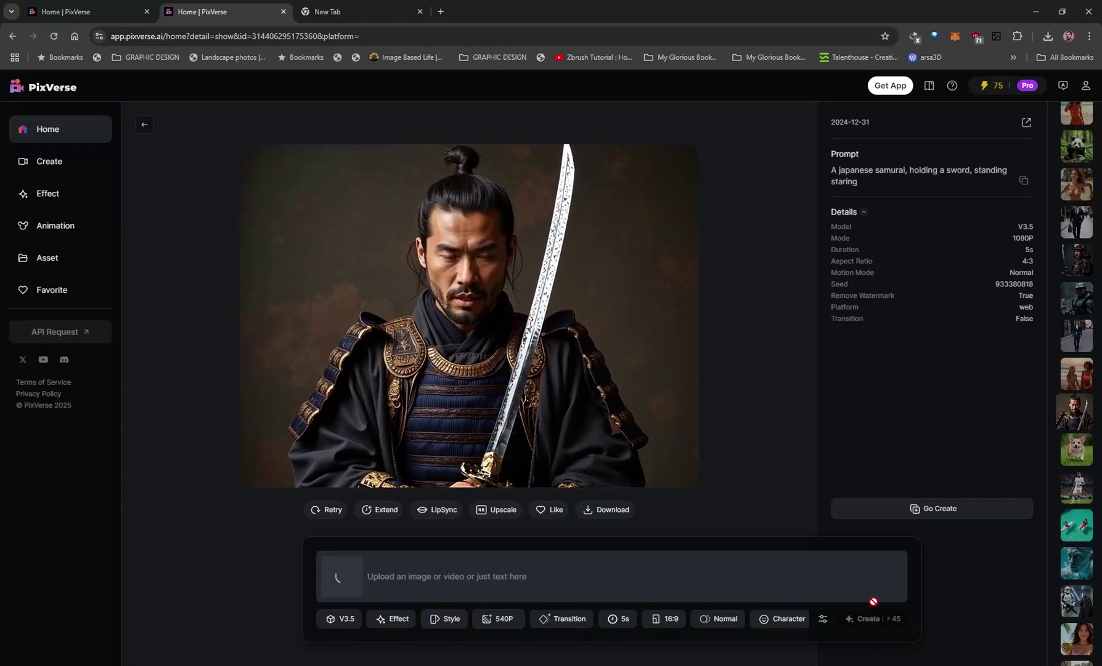
mouse_move(411, 399)
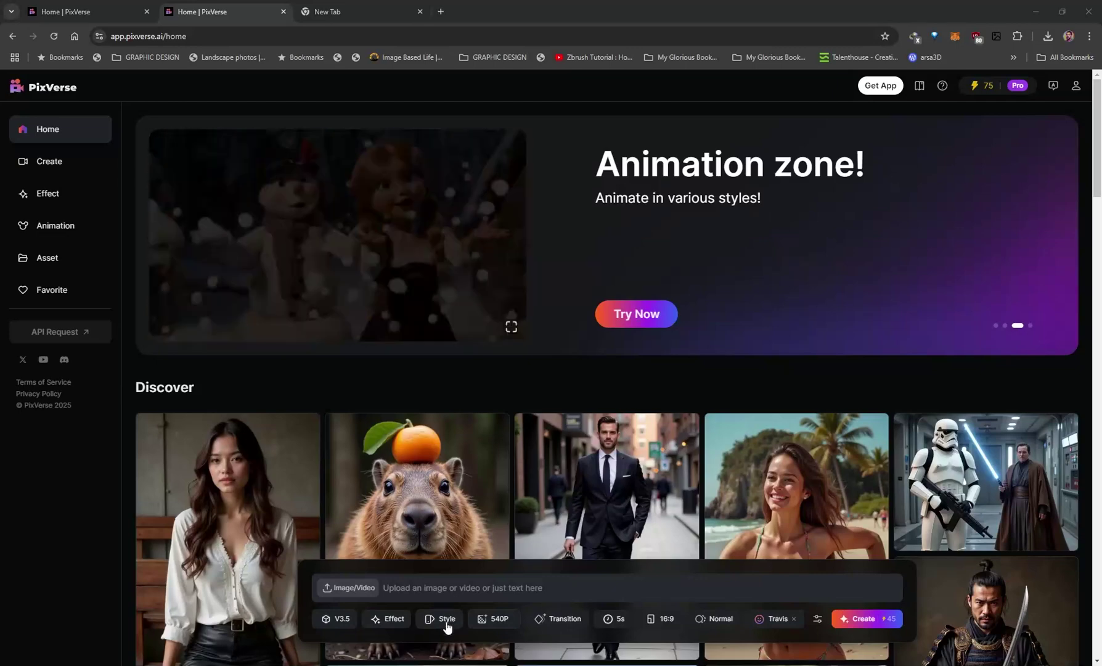
Look through the available video styles and aspect ratios
click(448, 619)
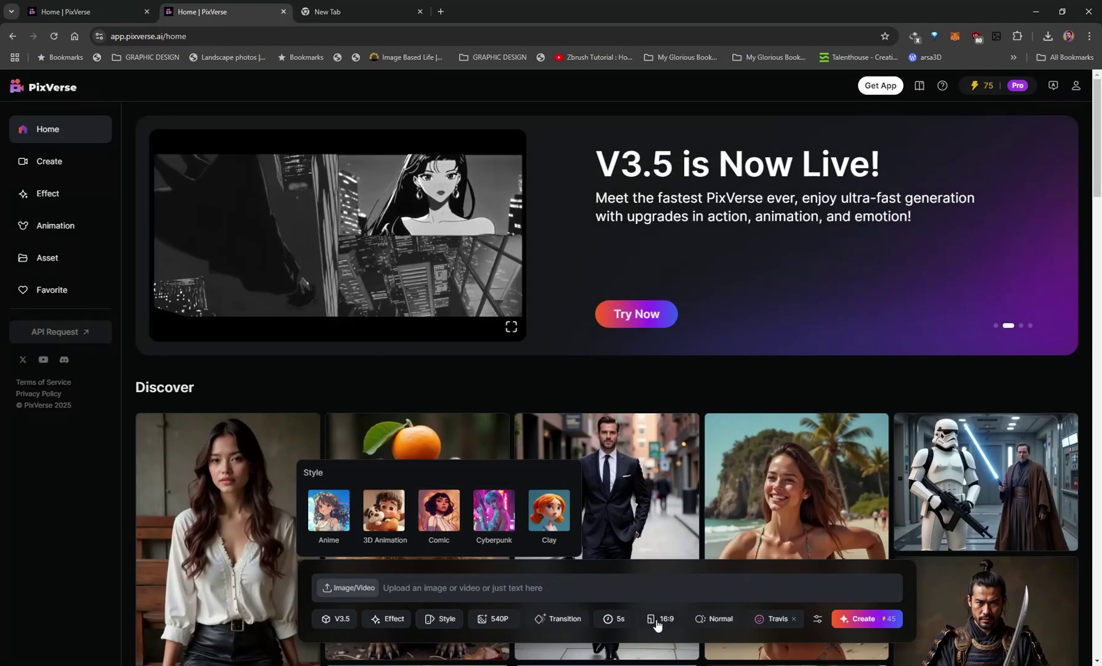
mouse_move(658, 620)
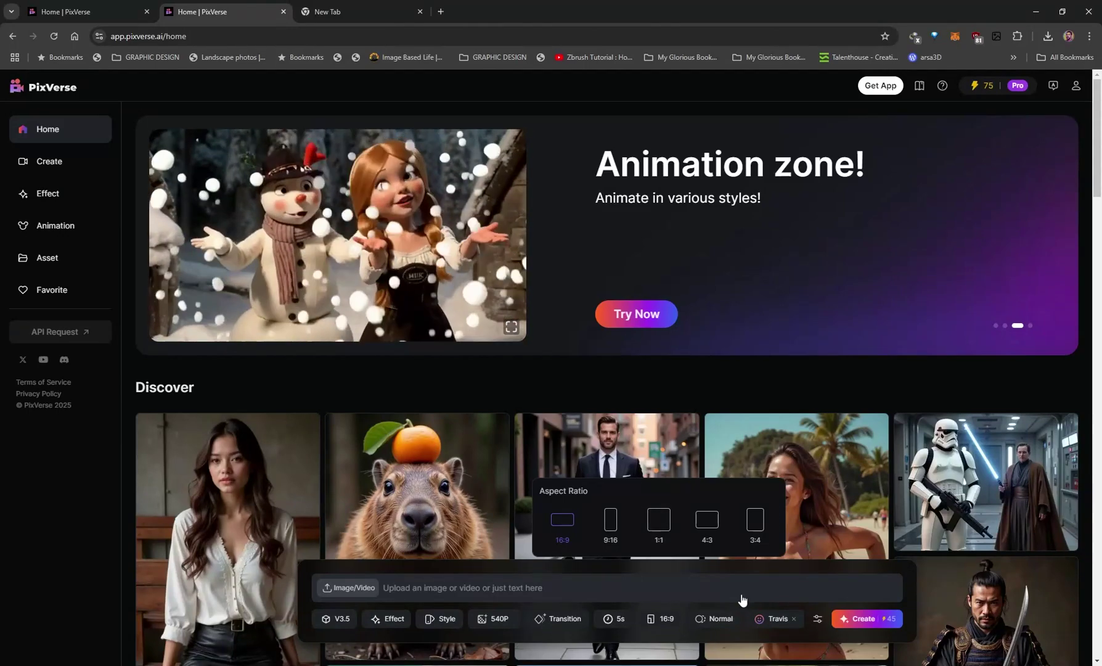
Remove the selected character from the creation prompt and examine the new-character form with its name, type, style and image upload settings
click(793, 619)
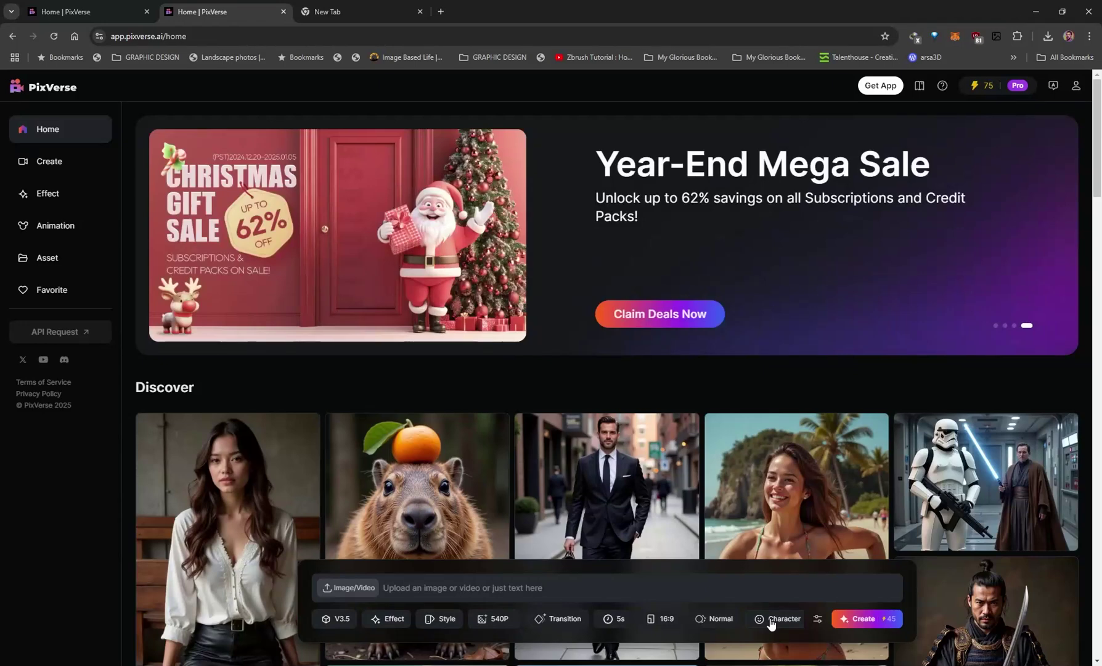
click(771, 621)
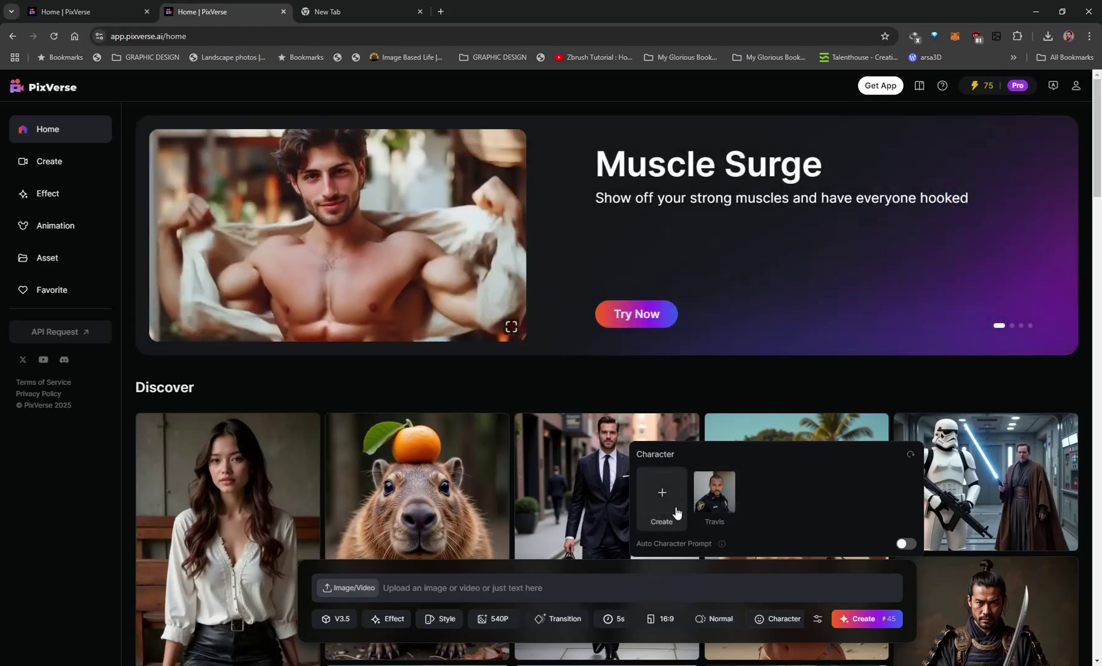
click(661, 512)
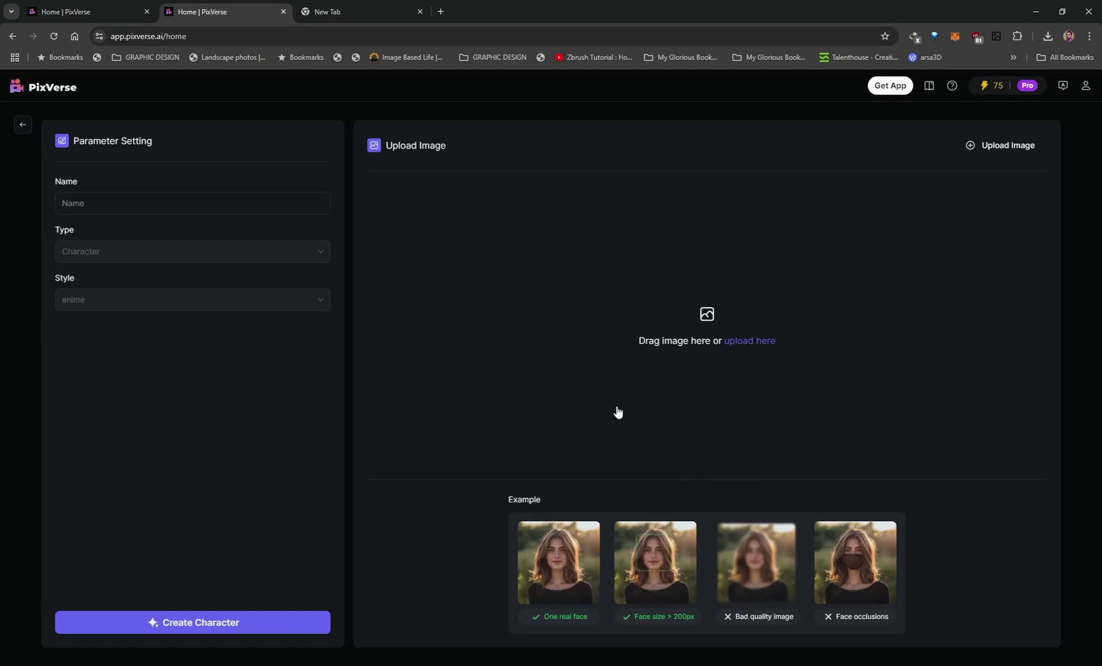
click(130, 204)
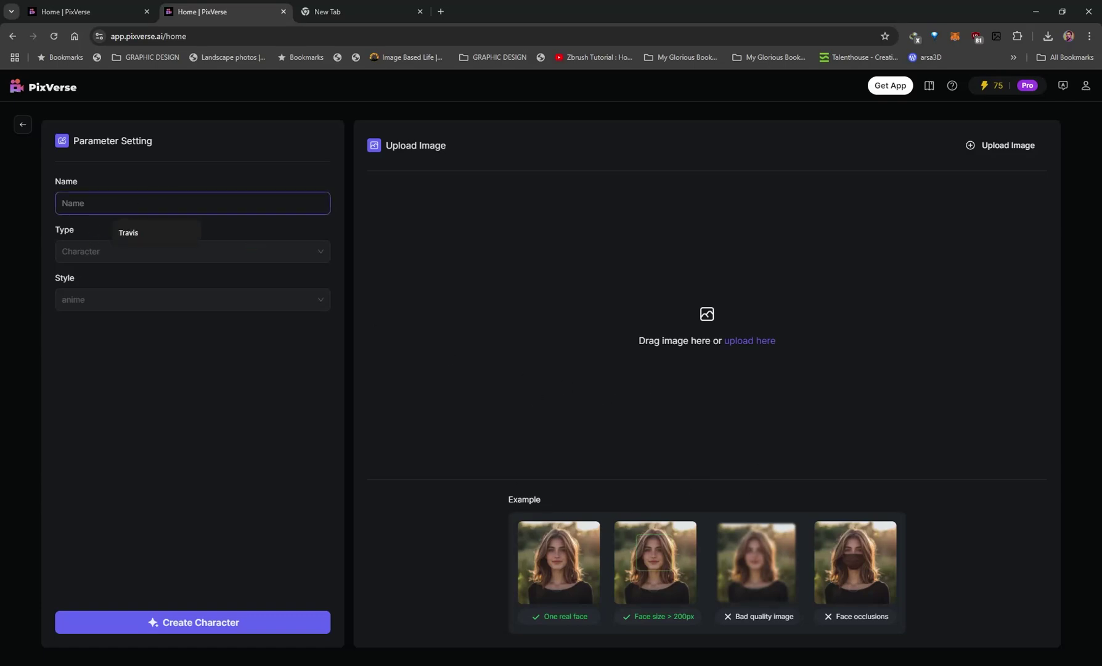
click(21, 126)
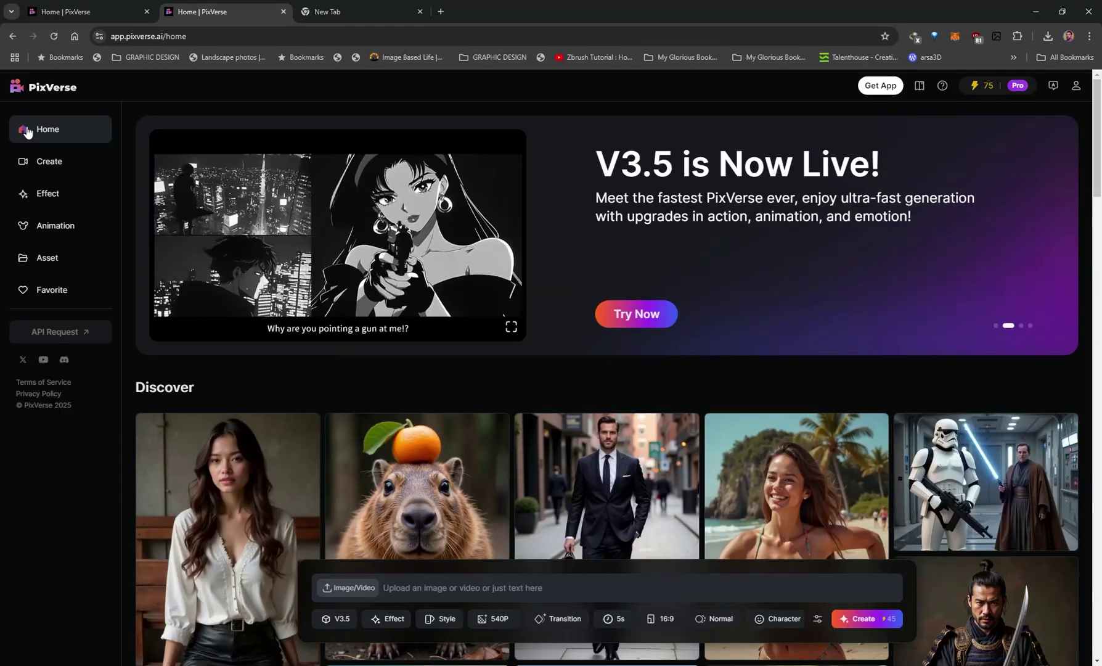
click(792, 619)
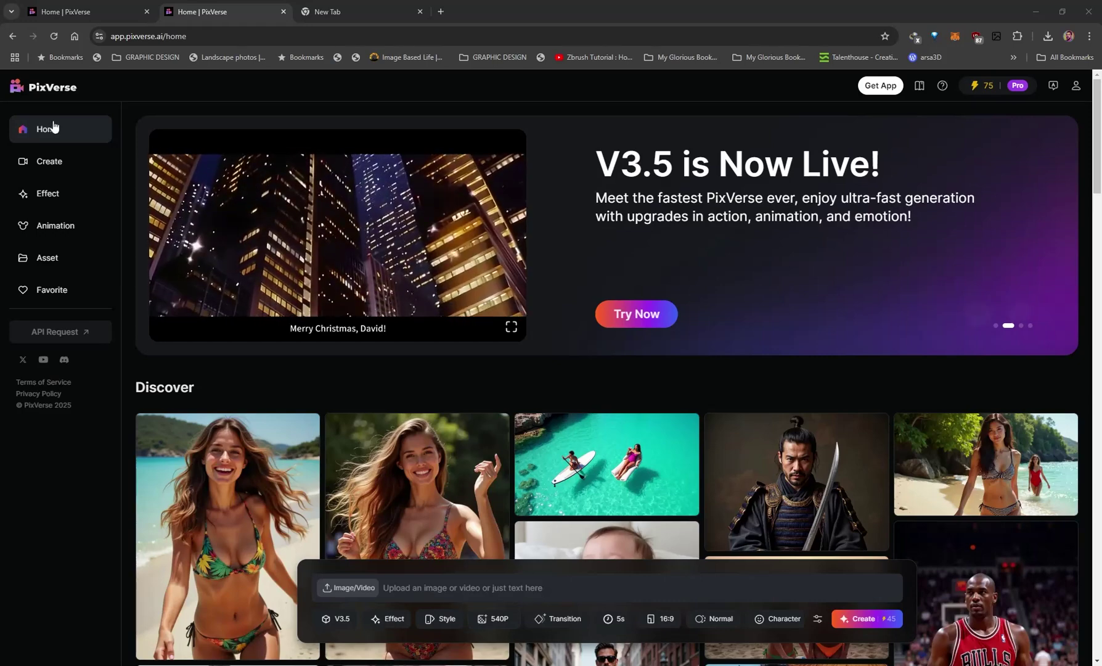
Open the Effect gallery and view the source portrait in the Photos app, closing it when done
click(45, 196)
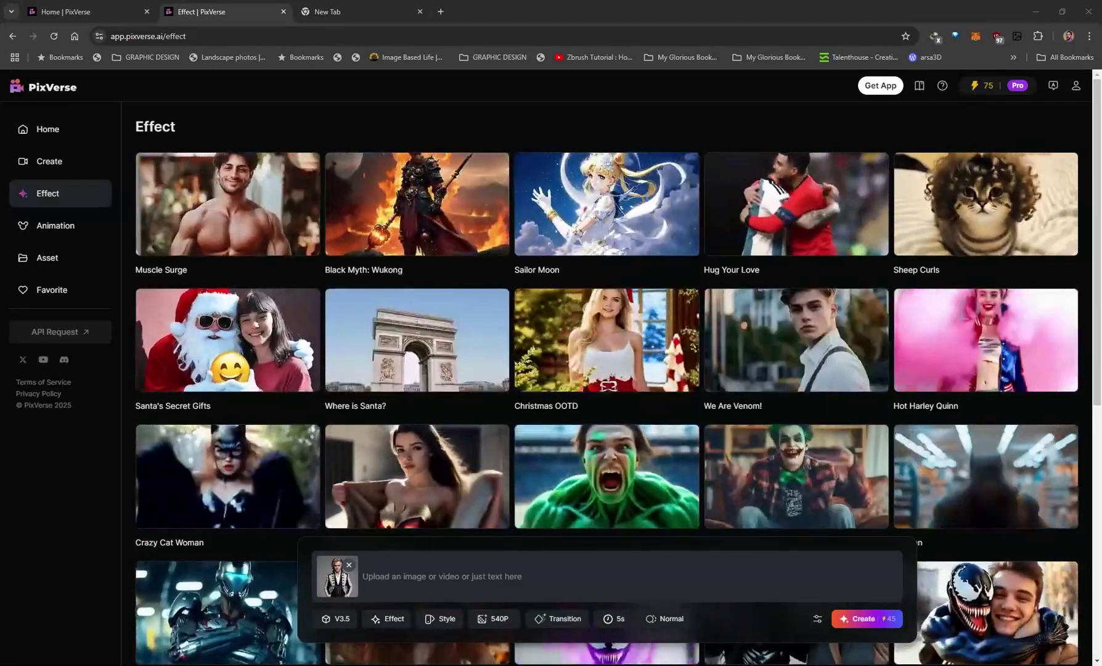
key(alt+Tab)
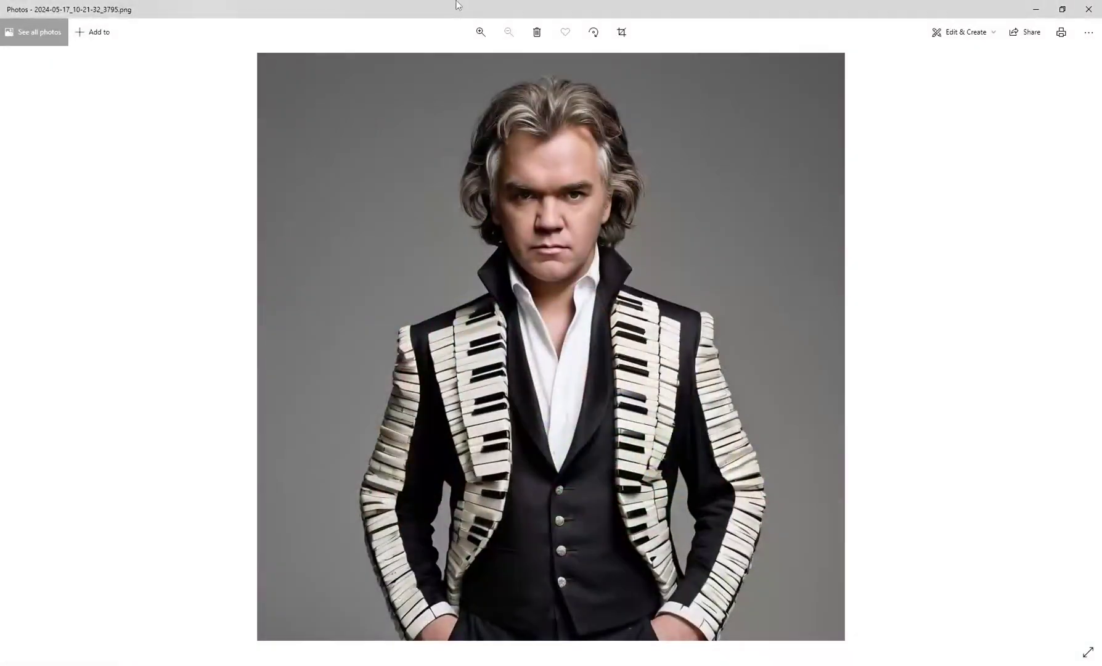
drag(453, 10, 517, 91)
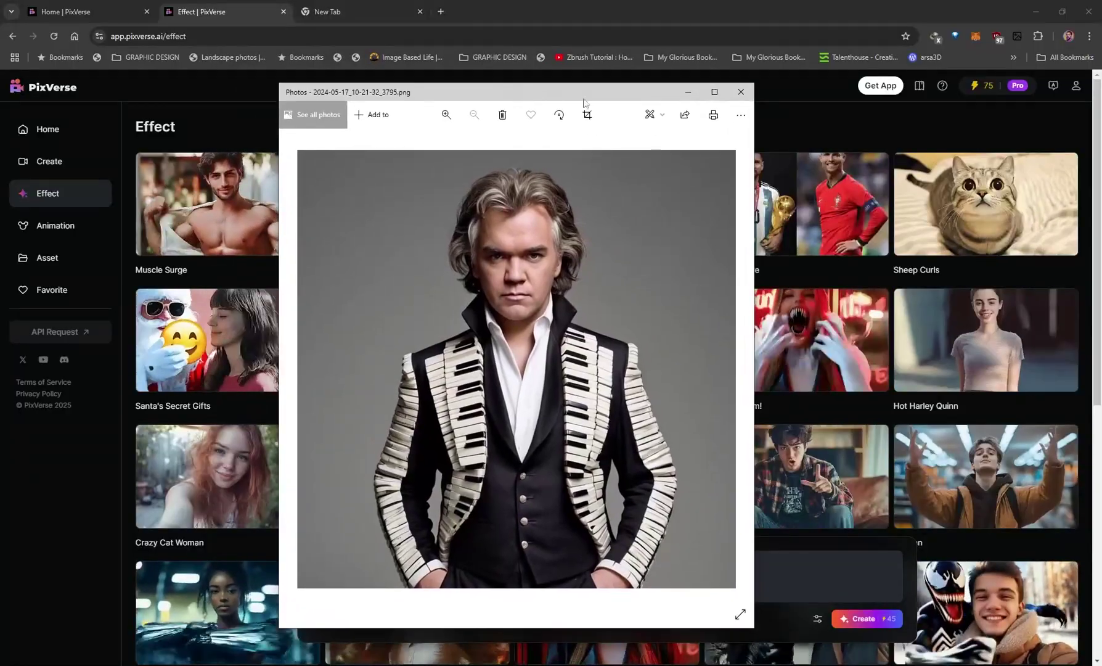
click(741, 92)
Apply the Joker's Rebirth effect to the uploaded portrait and highlight its "Transform into a Joker" prompt
scroll(607, 369, down, 1)
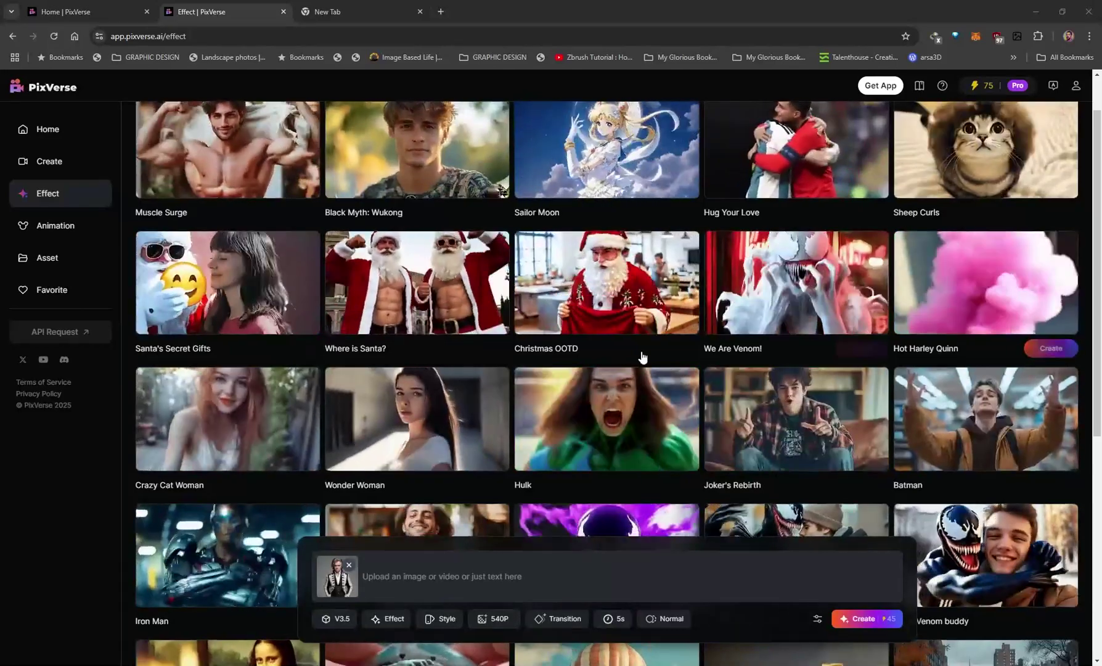
scroll(748, 311, down, 2)
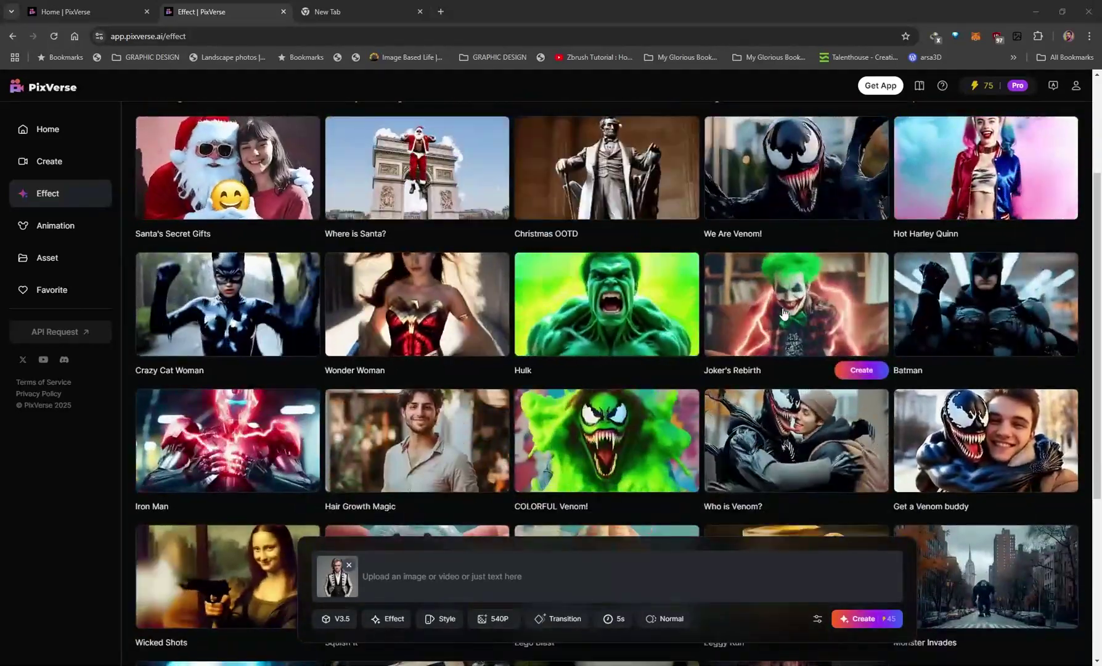
click(779, 314)
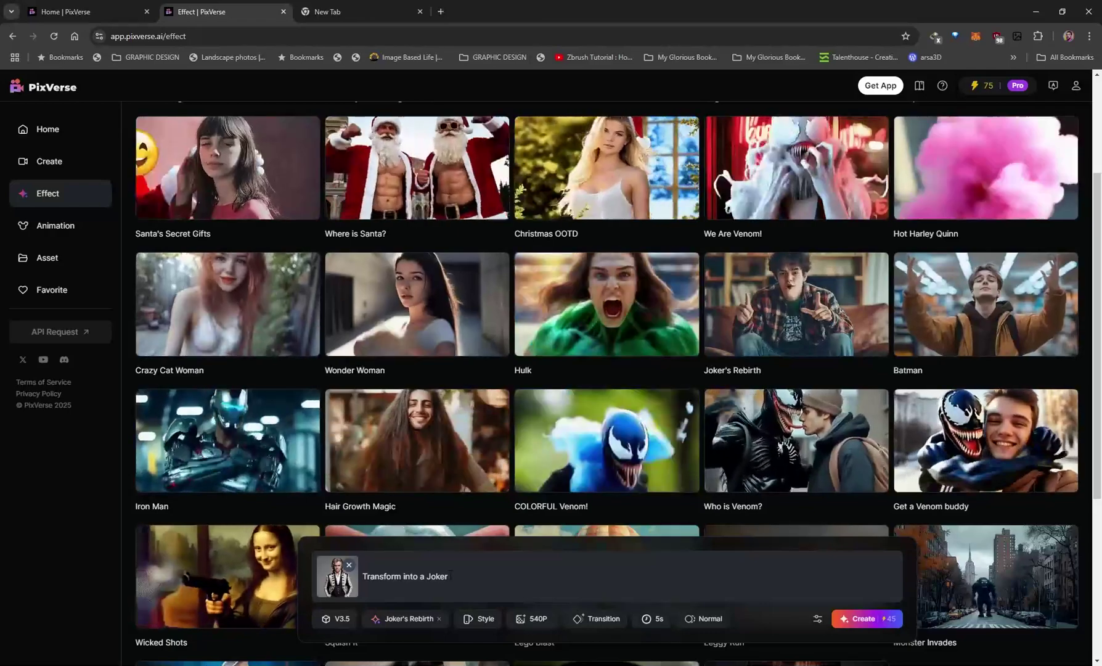
triple_click(405, 587)
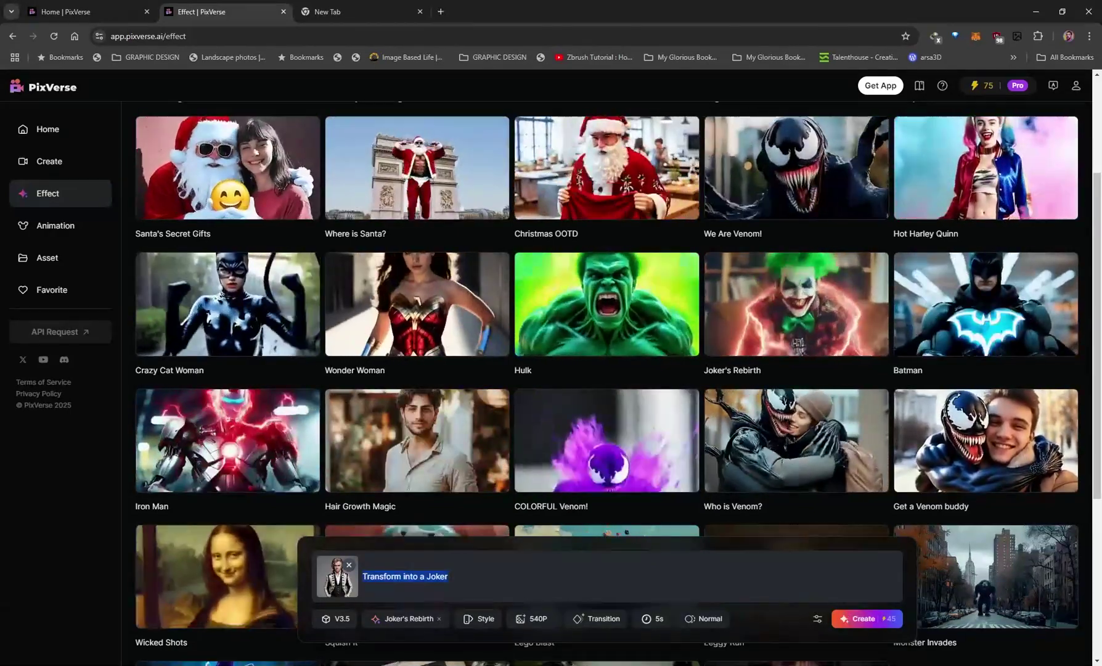
key(alt+Tab)
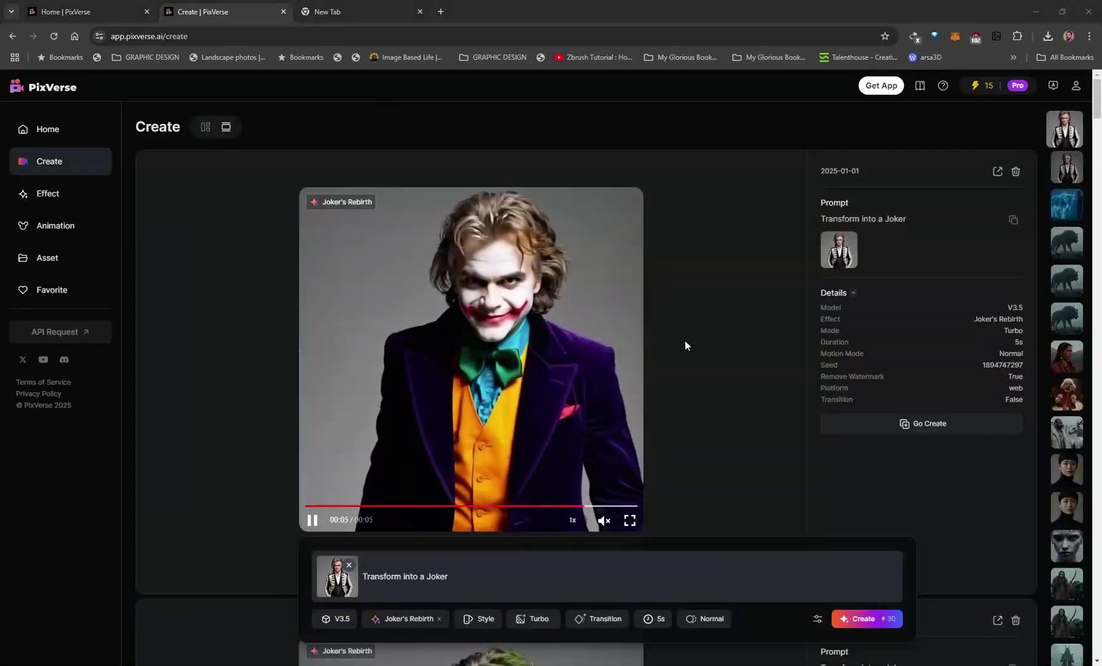
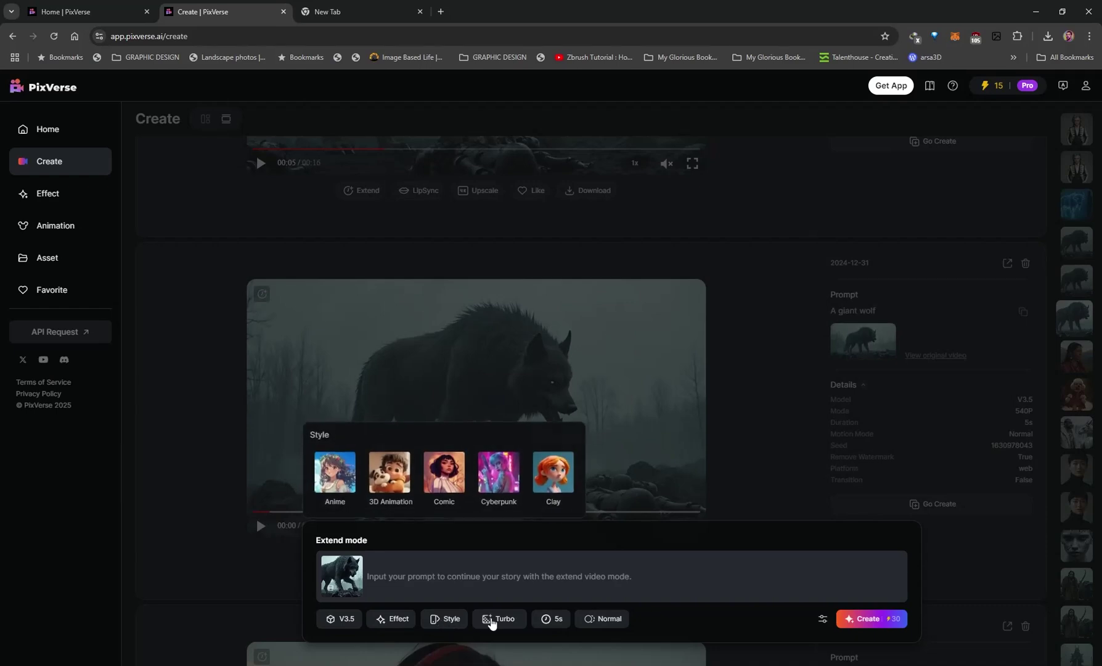
Look through the quality mode, duration and motion options for extending the giant wolf video, and leave Extend mode
mouse_move(504, 621)
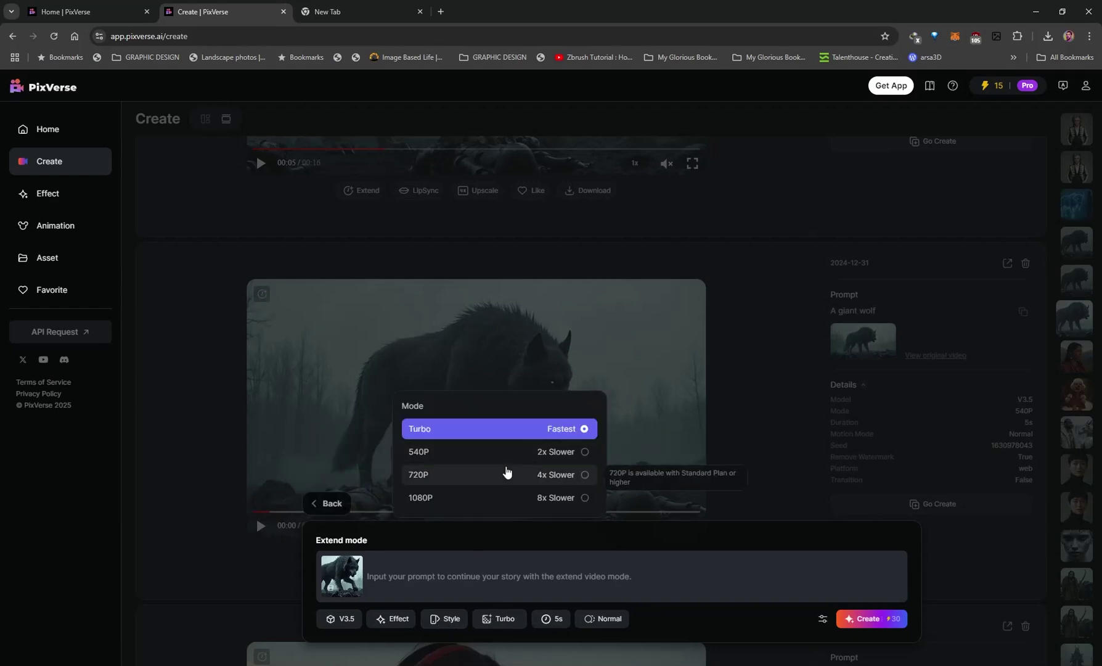
mouse_move(559, 622)
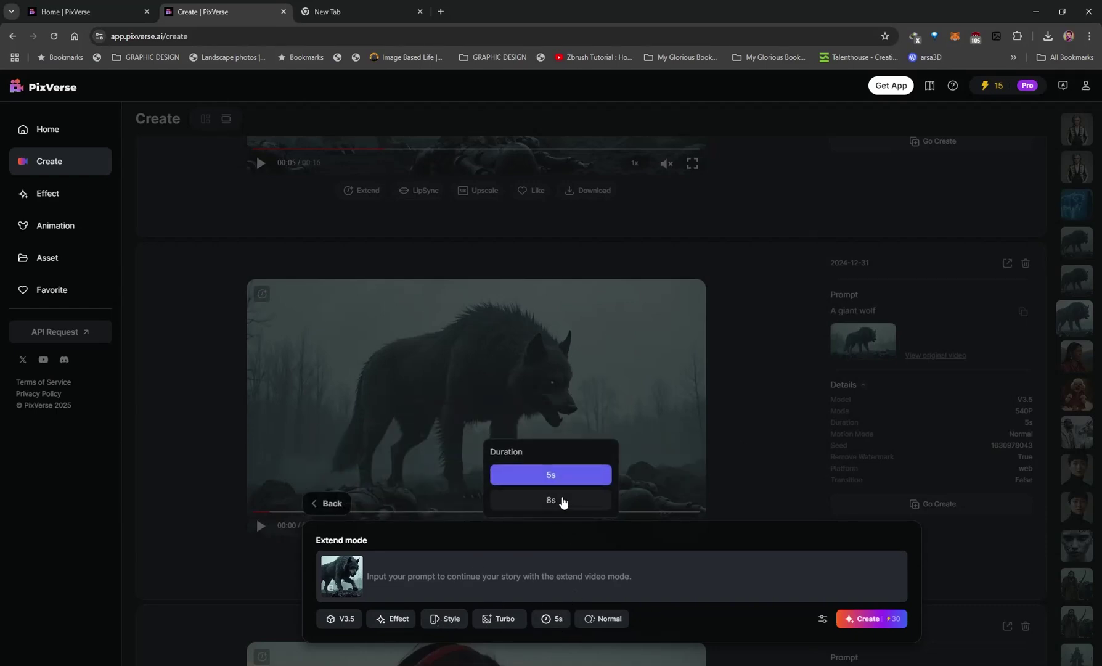
mouse_move(605, 622)
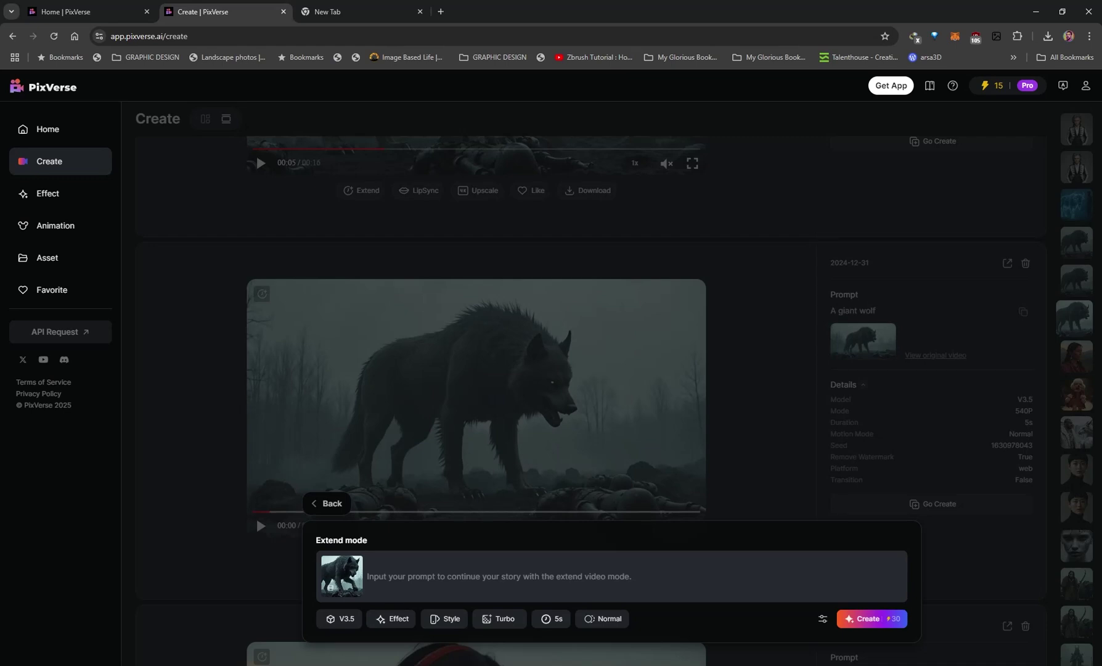
click(343, 406)
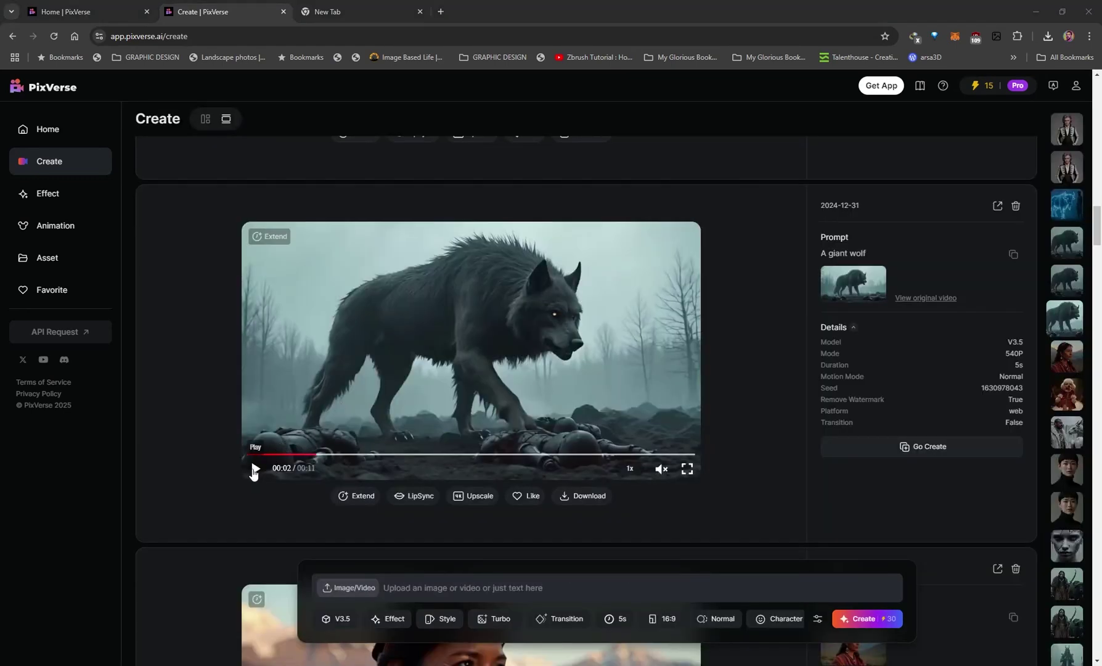
Play the extended giant wolf video and replay it from the 5-second mark to examine where the extension begins
click(255, 470)
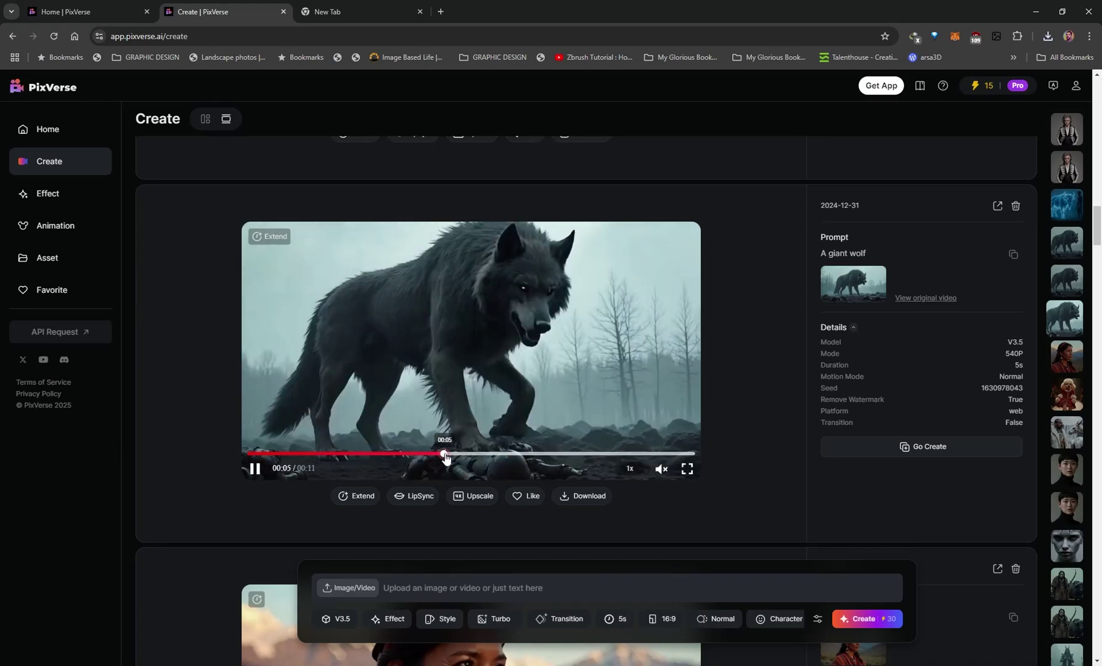
click(255, 469)
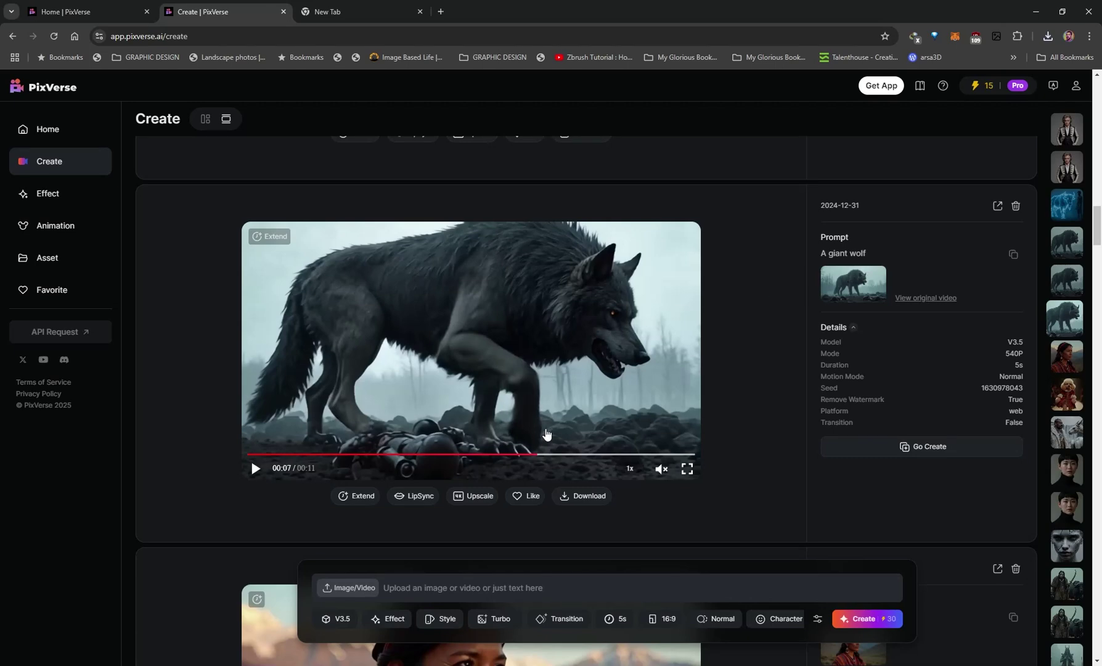
click(449, 455)
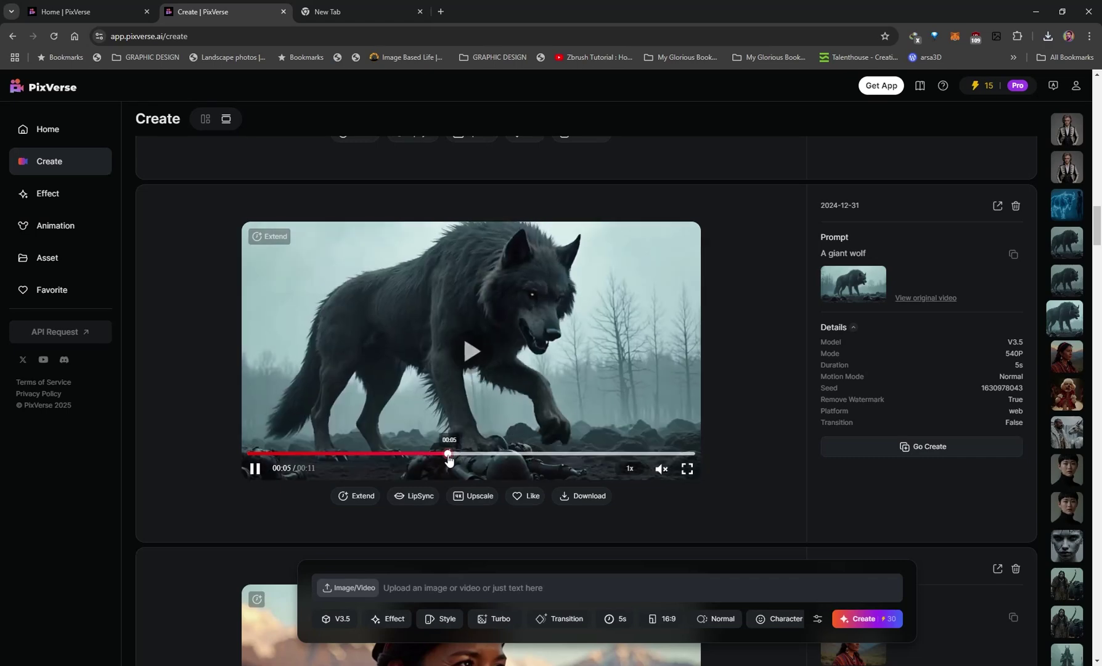
click(256, 468)
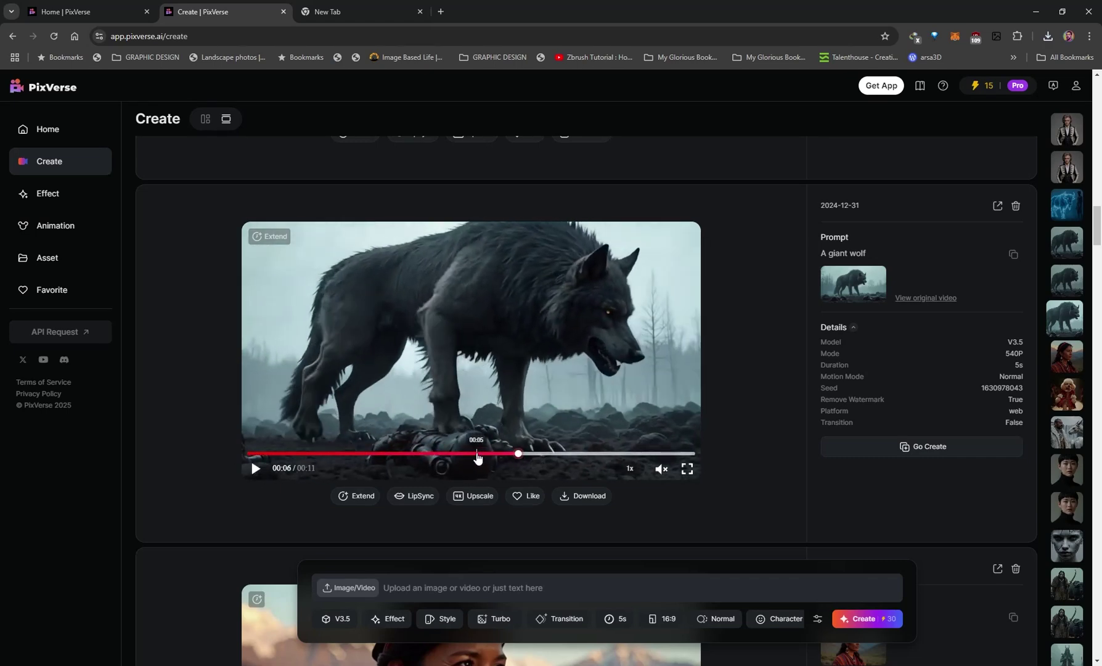
click(447, 455)
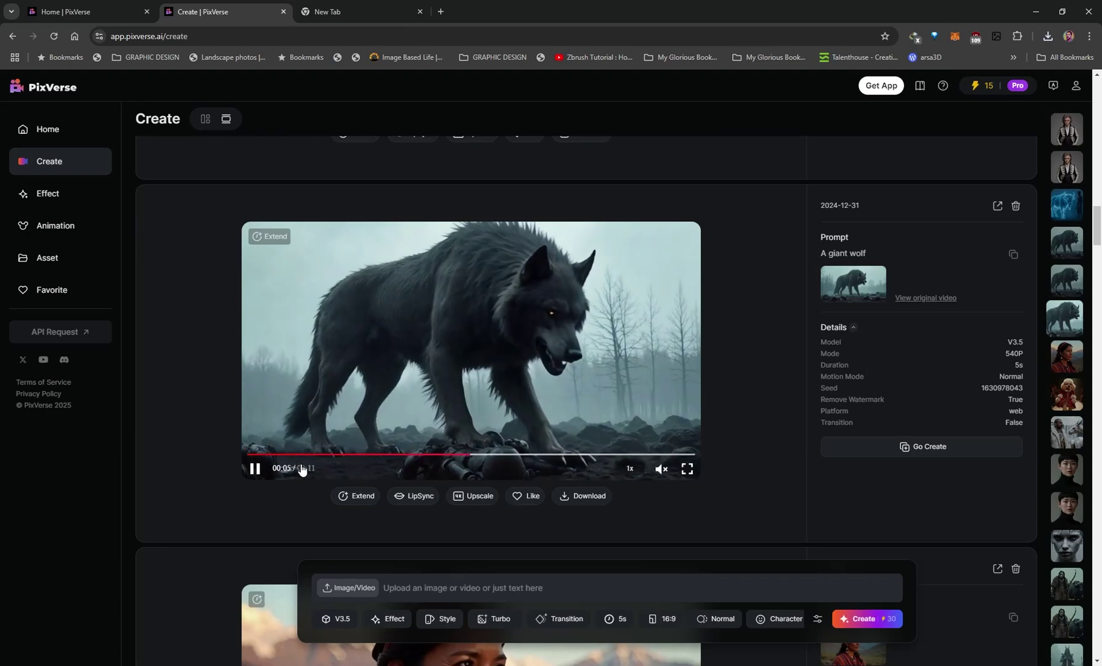
click(254, 468)
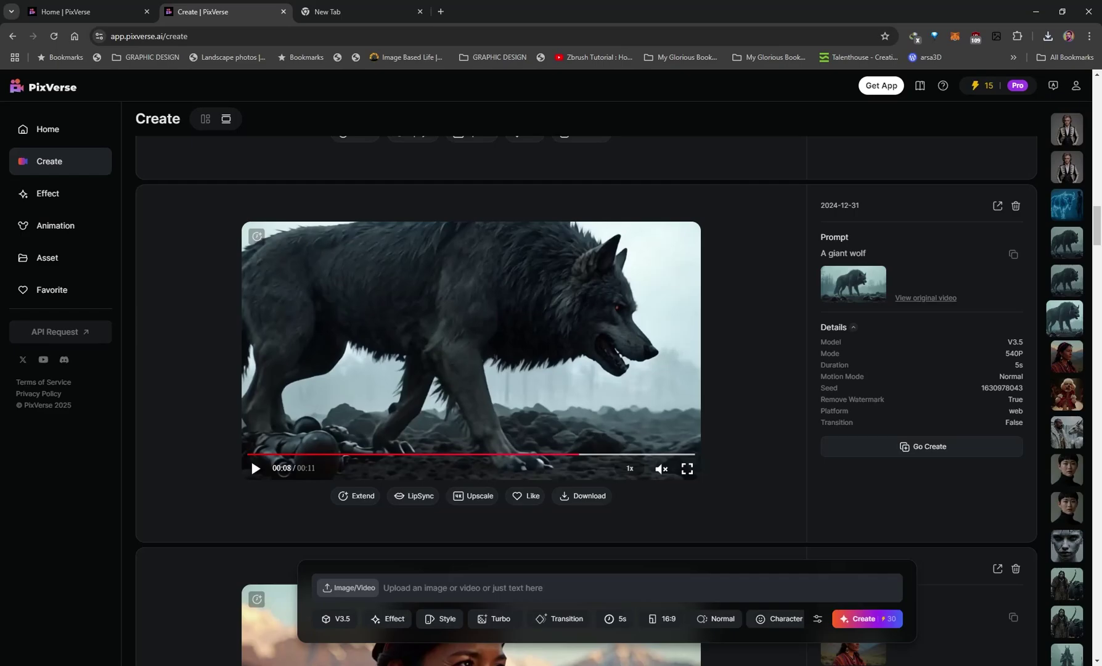
Switch to Premiere Pro, place the extended wolf video on the timeline and split it at 00:00:05:21
drag(853, 283, 485, 537)
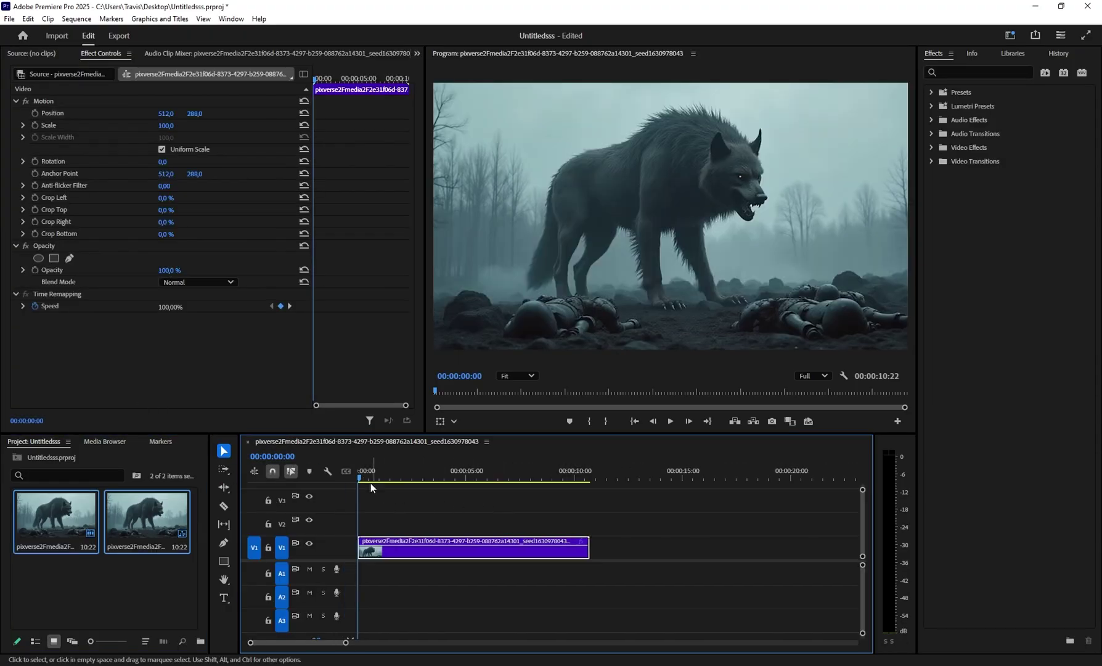
drag(360, 475, 475, 496)
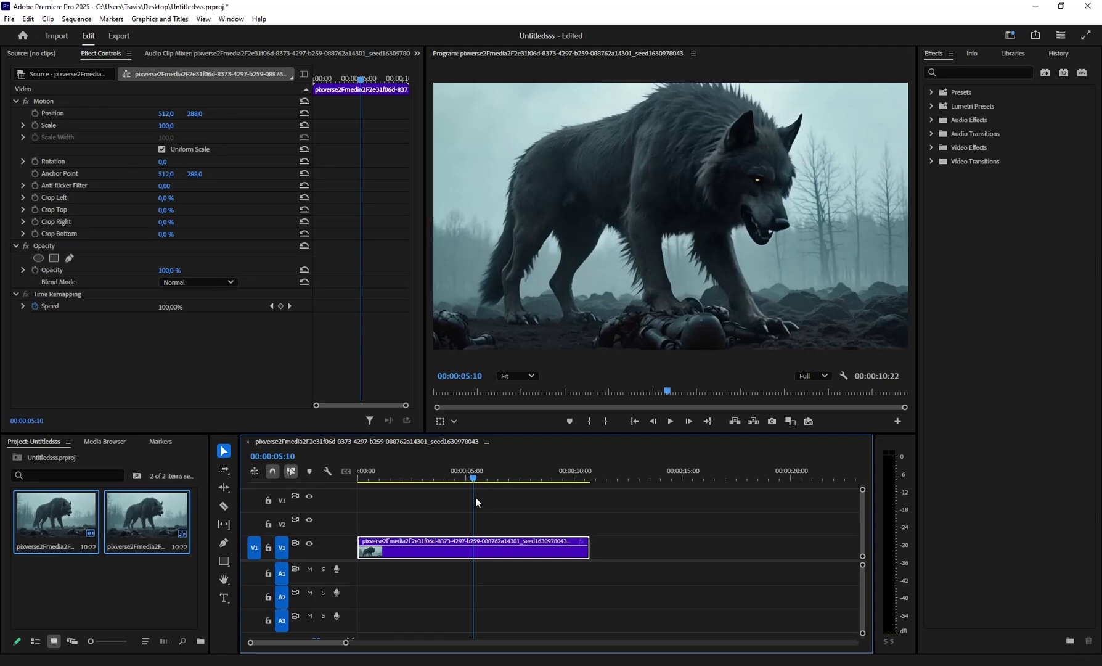
drag(476, 497, 483, 498)
click(224, 506)
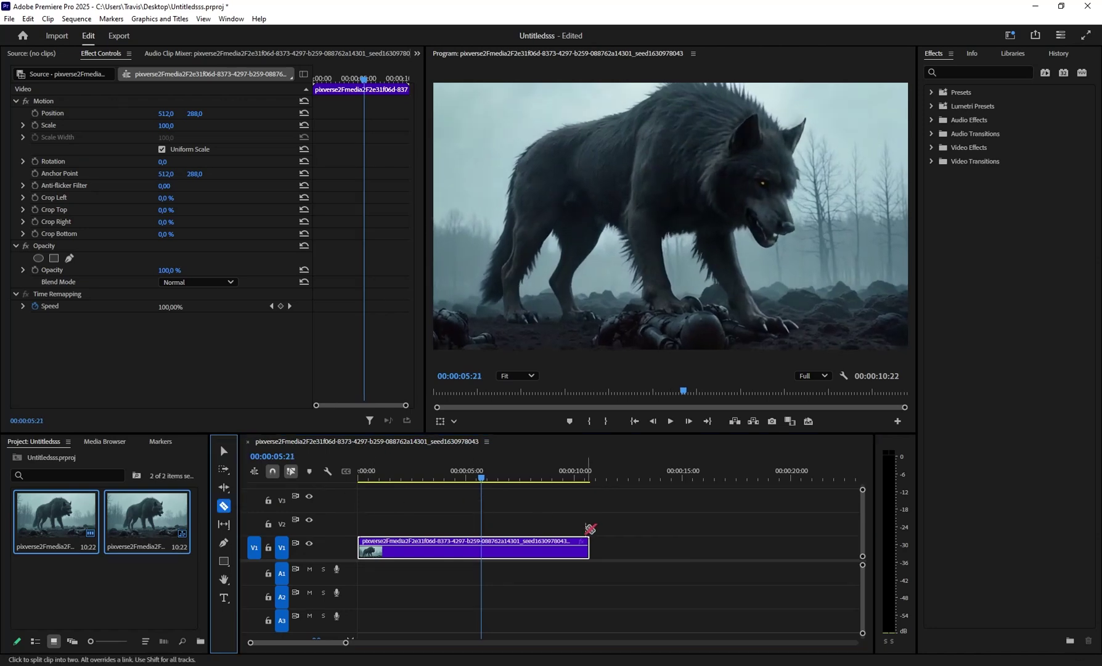
click(481, 547)
Cut out the short section of the wolf clip between 00:00:05:11 and 00:00:05:21 and close the gap
drag(483, 478, 476, 479)
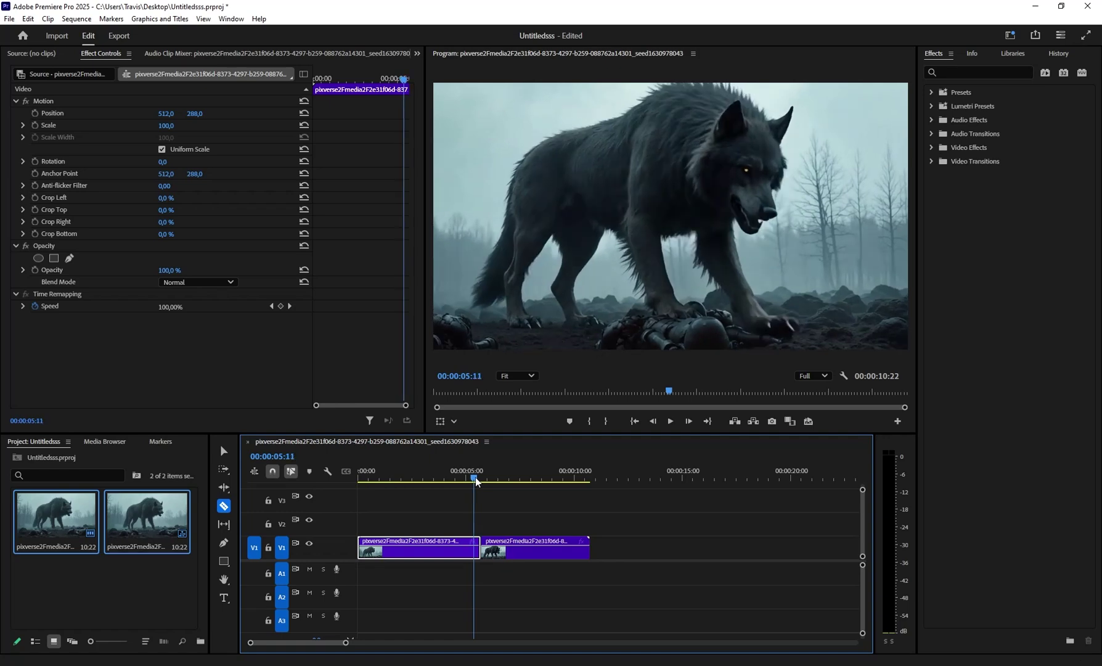
click(479, 548)
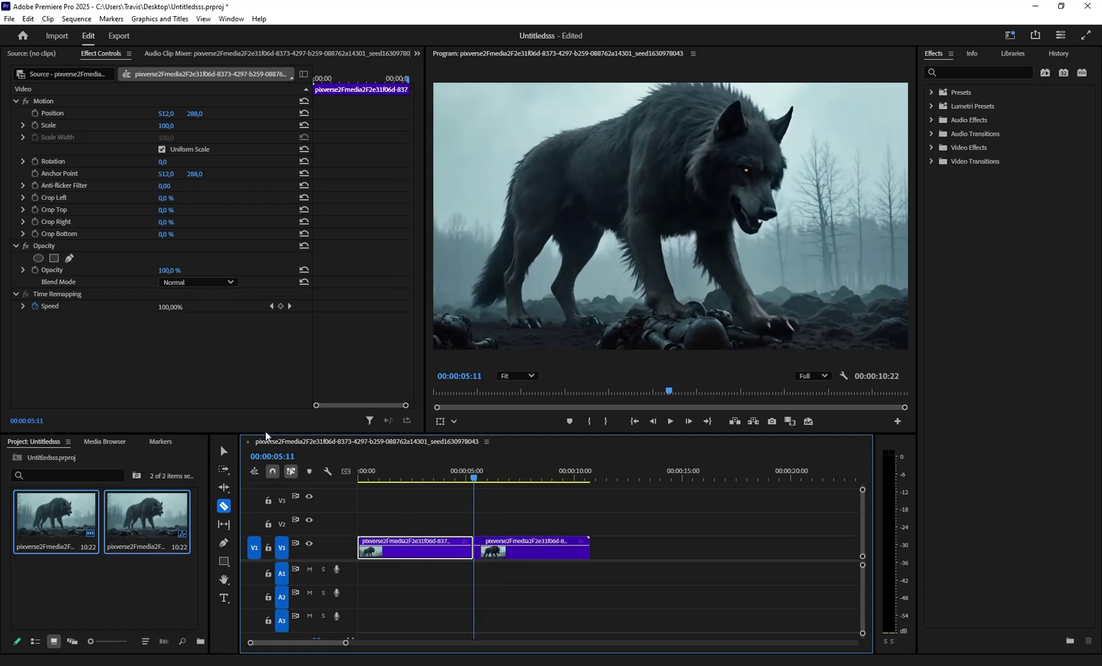
key(v)
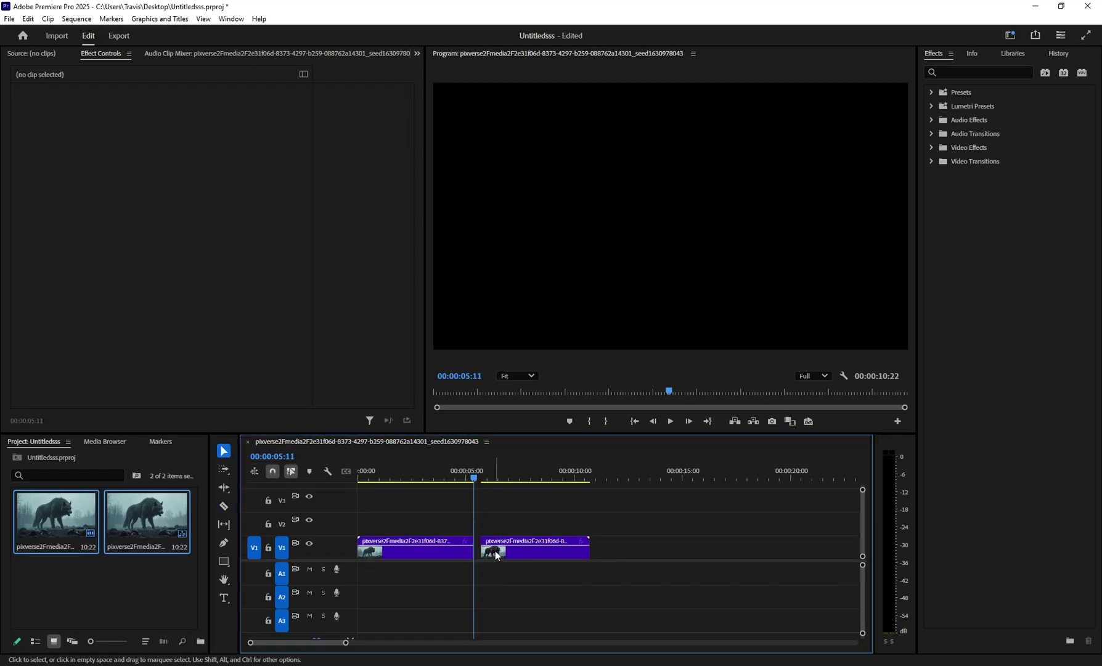
drag(501, 540, 500, 544)
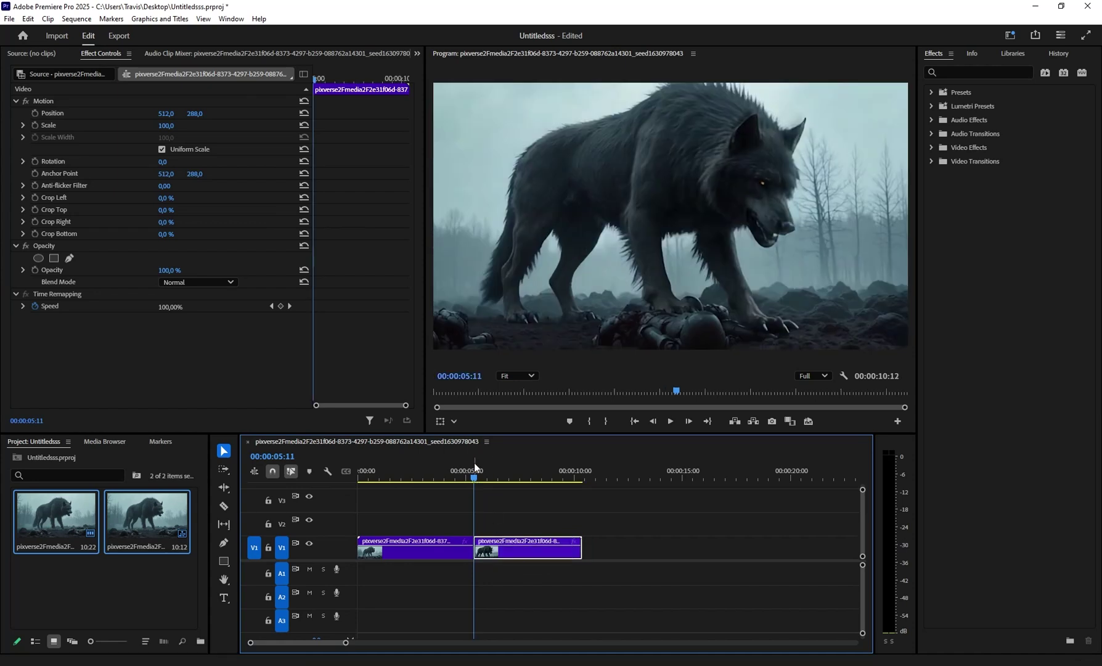
Play the edited wolf video from just before the cut to check how smoothly the two clips join
mouse_move(472, 475)
mouse_down()
mouse_move(483, 481)
mouse_move(454, 479)
mouse_up()
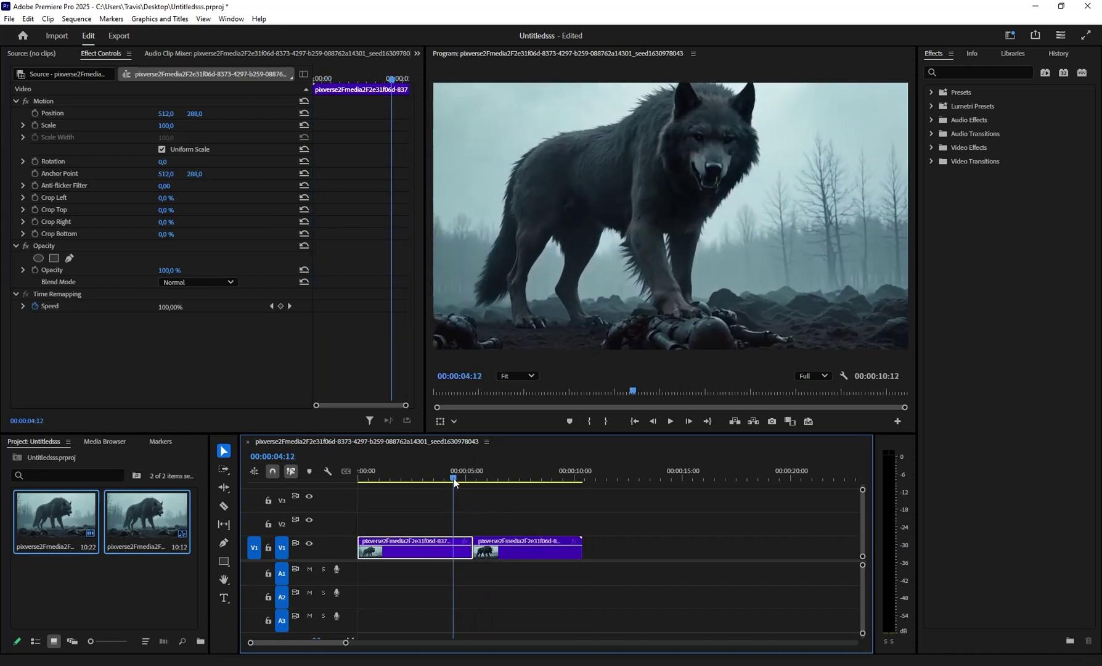
click(669, 422)
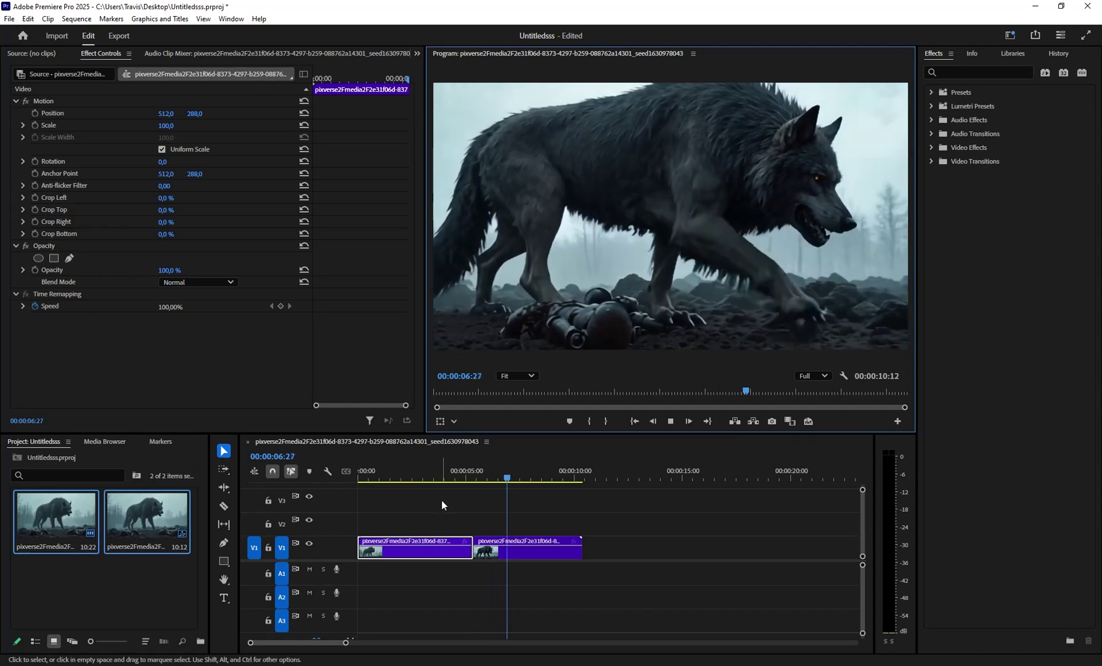
mouse_move(472, 476)
mouse_down()
mouse_move(462, 479)
mouse_move(493, 478)
mouse_move(458, 478)
mouse_up()
click(491, 555)
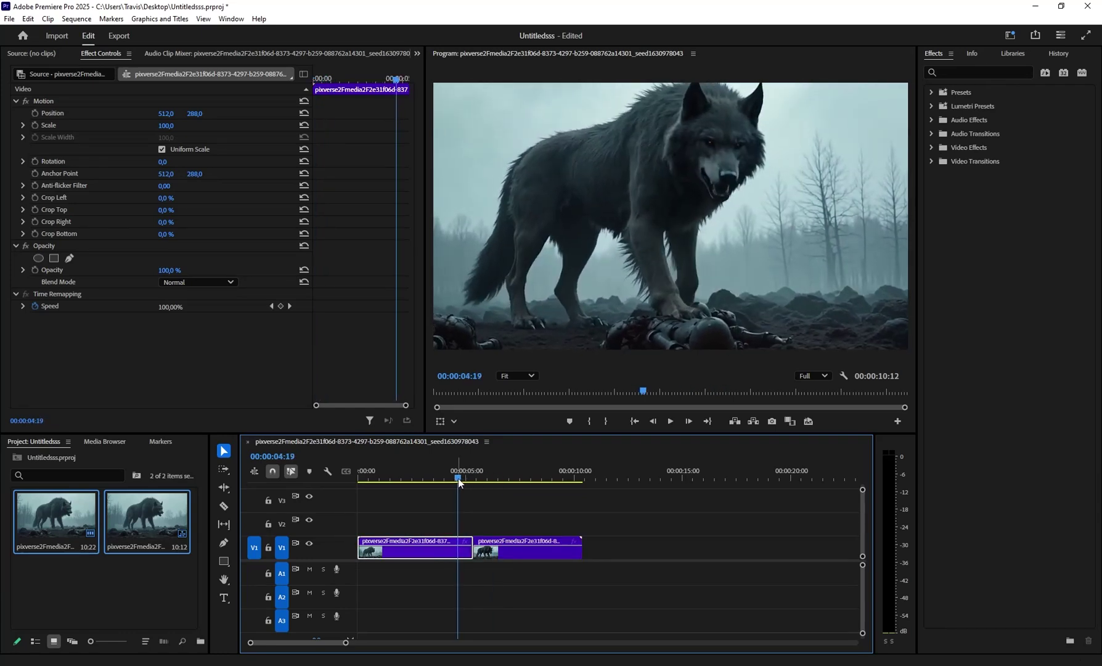
Replay the edited wolf video across the join, stopping shortly after the 7-second mark
click(670, 421)
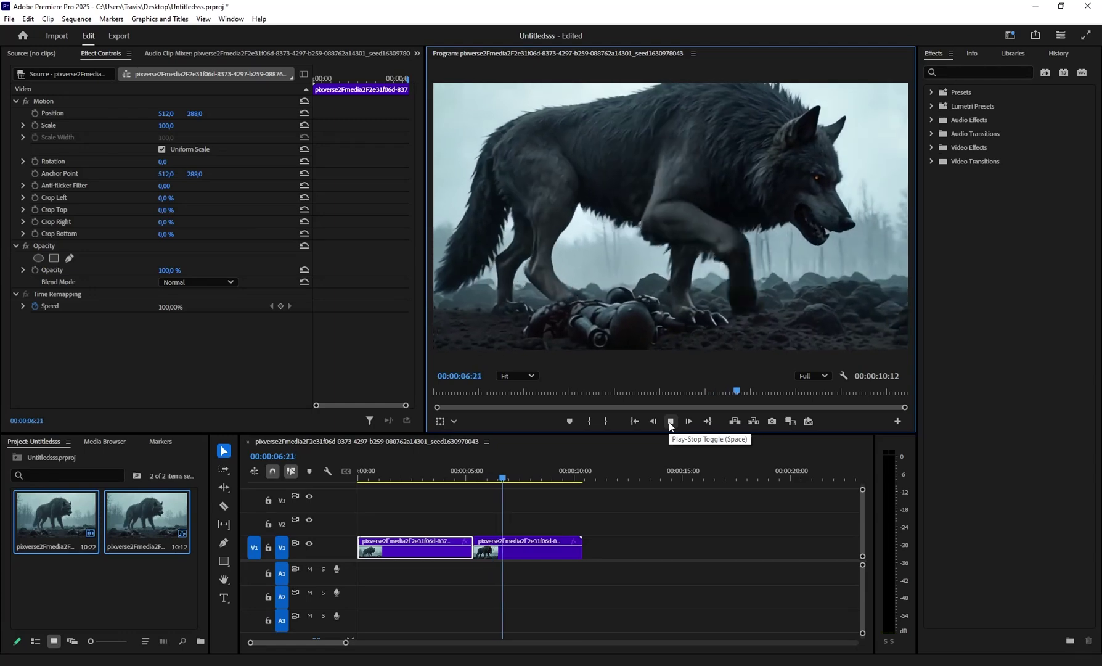
click(669, 422)
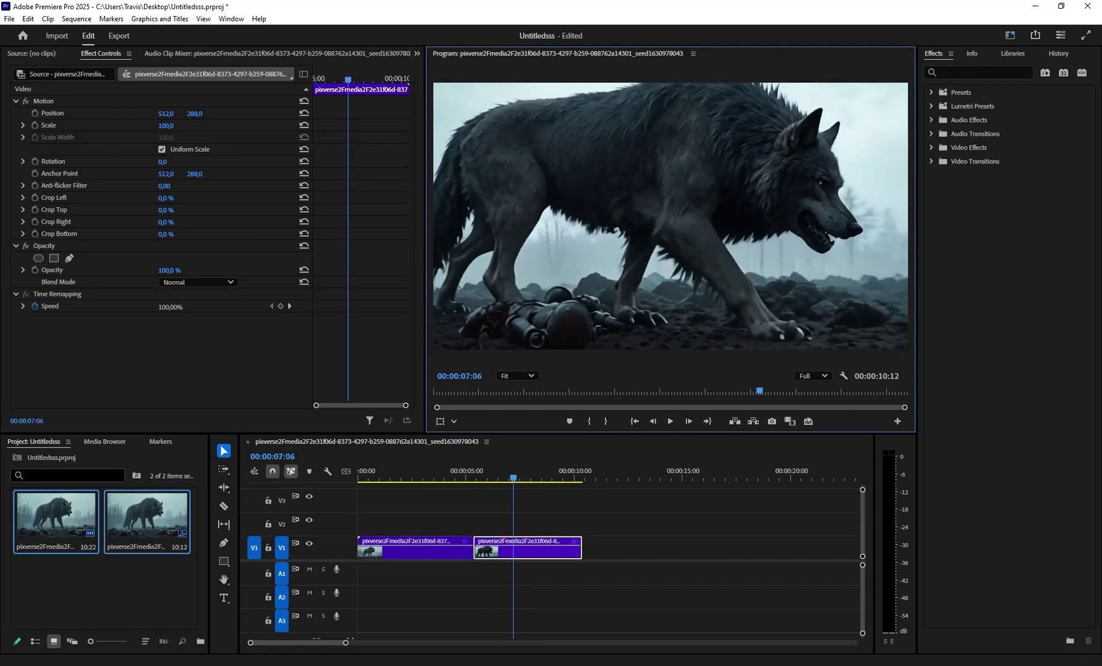
Switch to PixVerse, open the Animation page and view the style choices for new videos
key(alt+Tab)
click(55, 226)
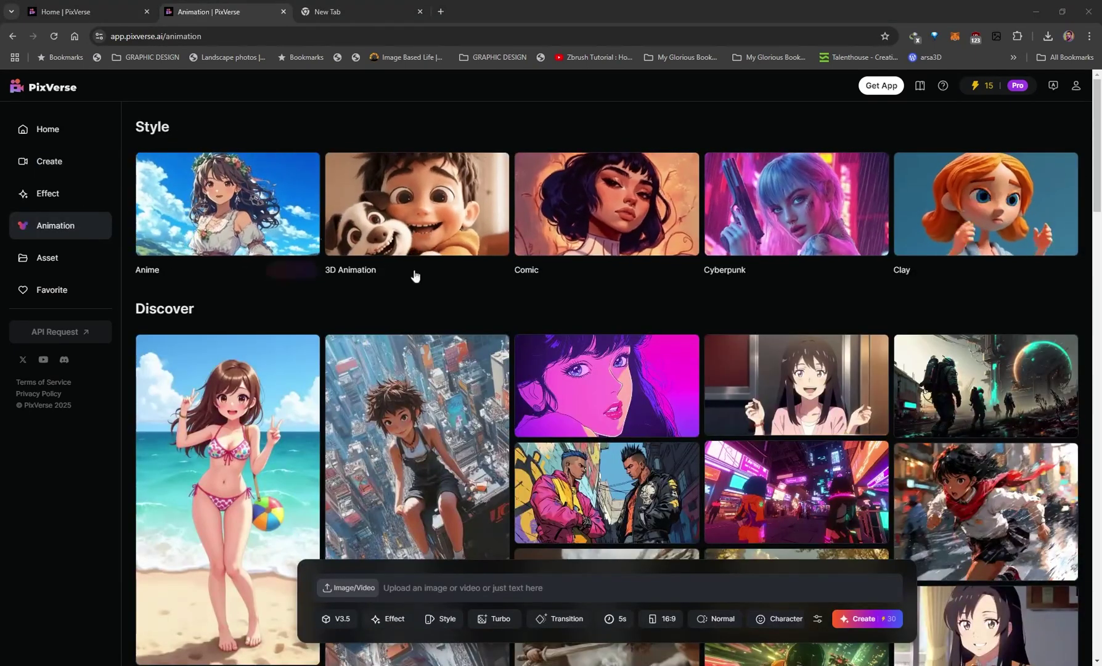
click(440, 620)
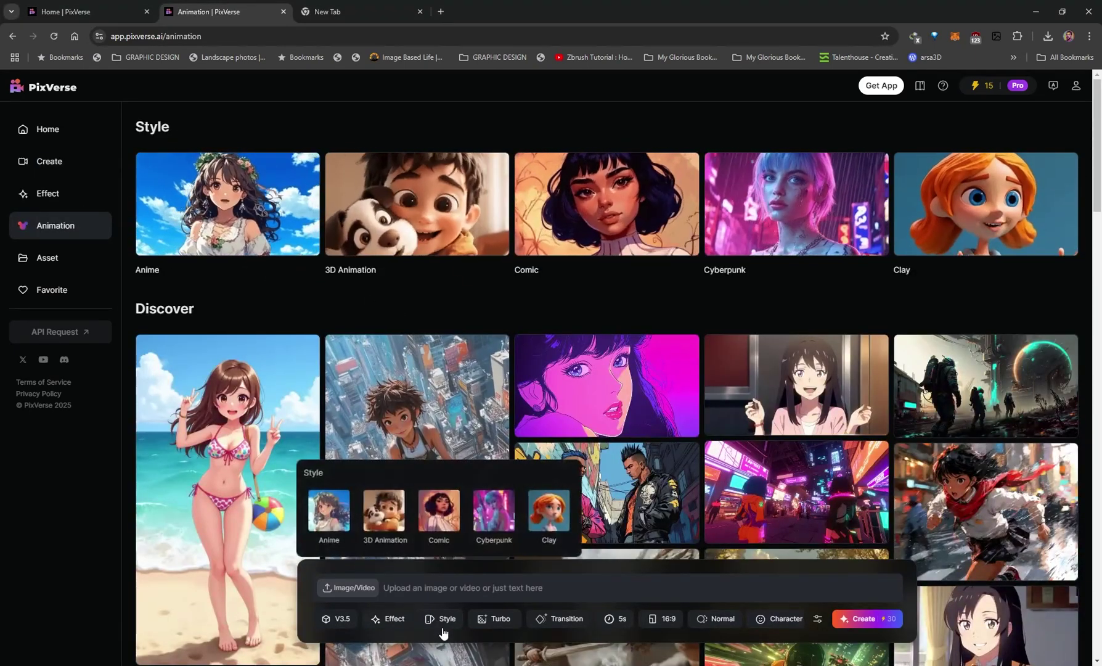
click(354, 327)
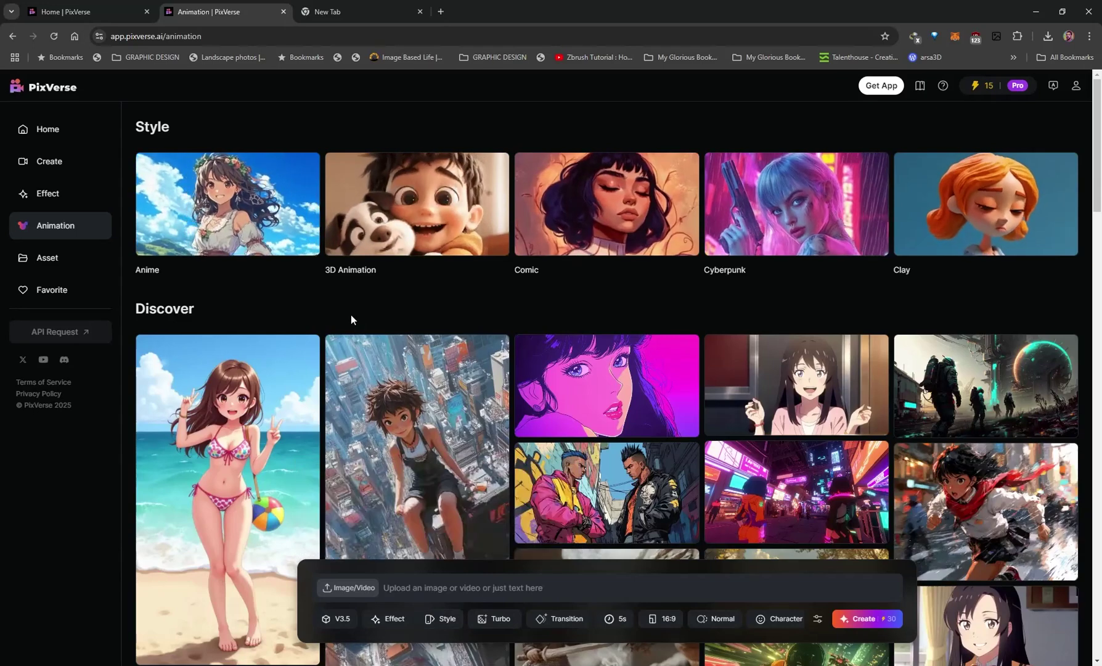
mouse_move(236, 195)
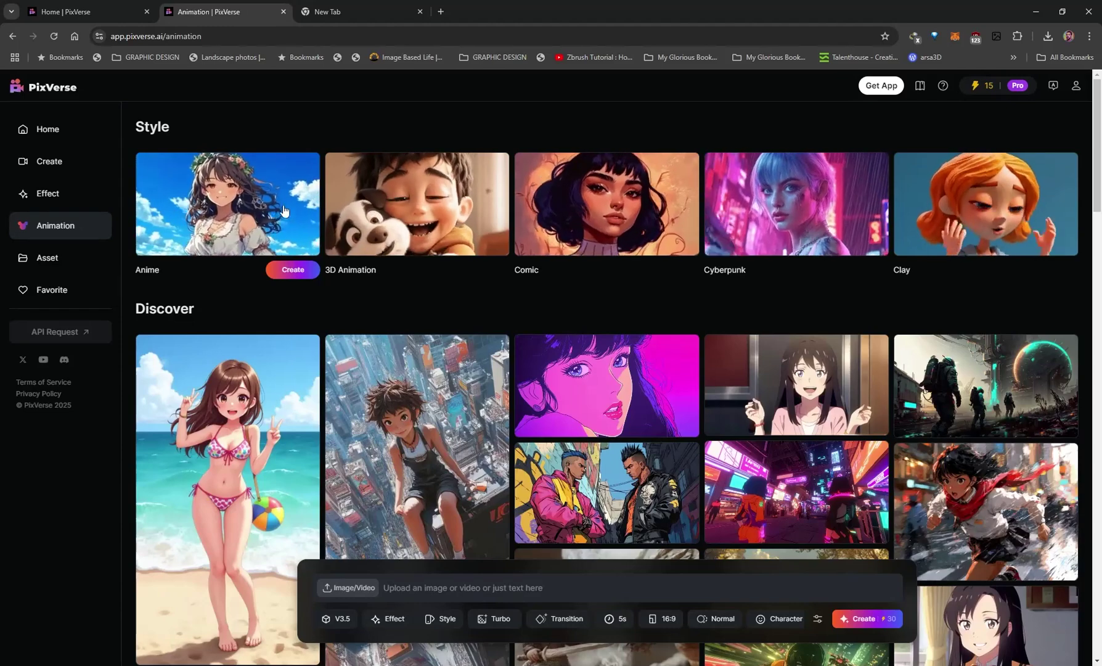
Browse the Animation page's Discover examples and view the motorcycle rider video with its prompt and details
scroll(223, 203, down, 5)
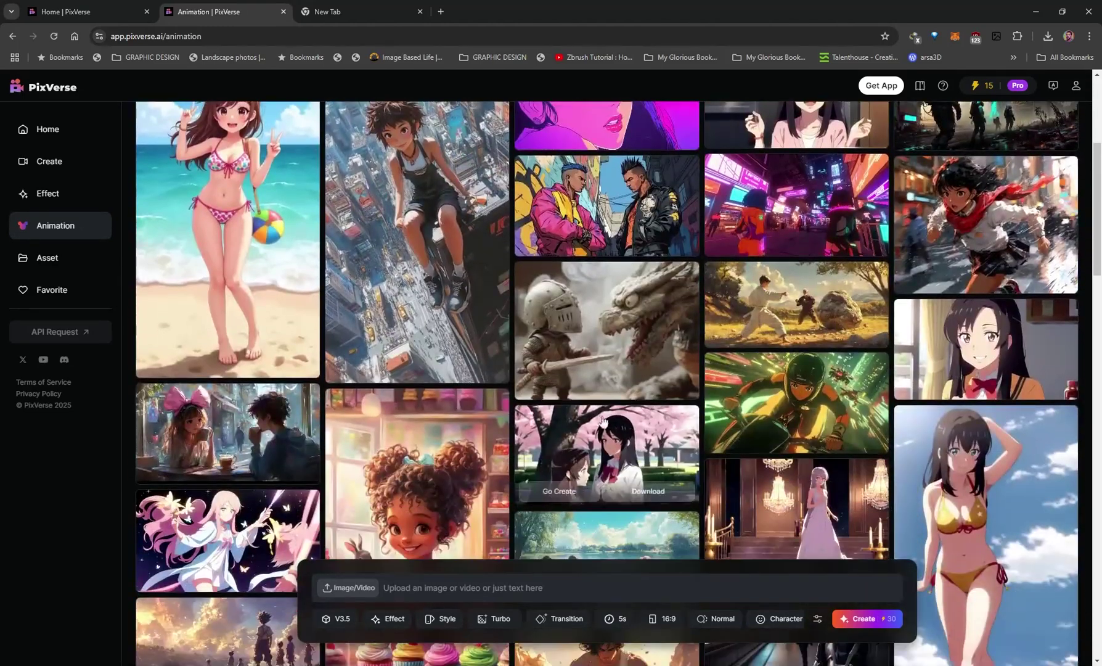
click(789, 387)
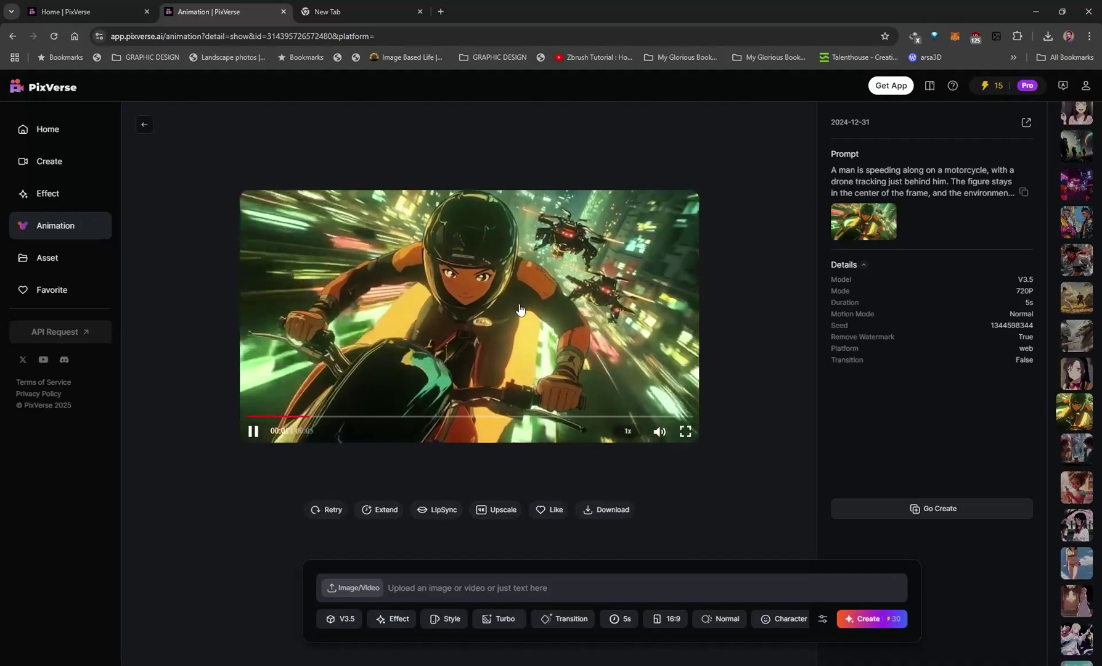
click(145, 126)
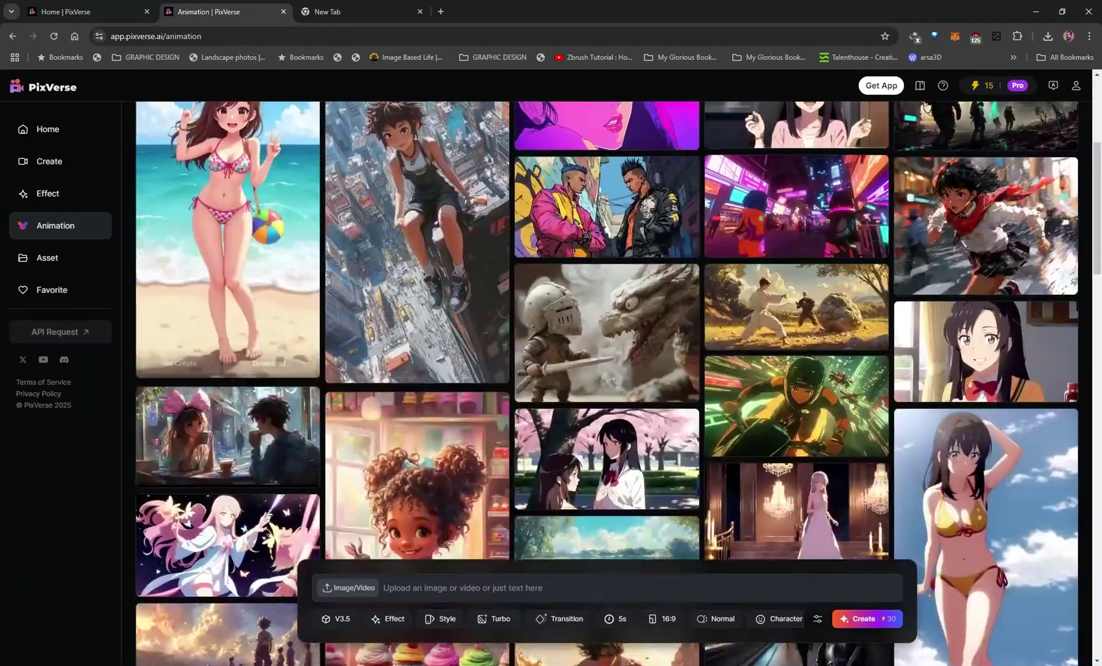
scroll(608, 342, down, 2)
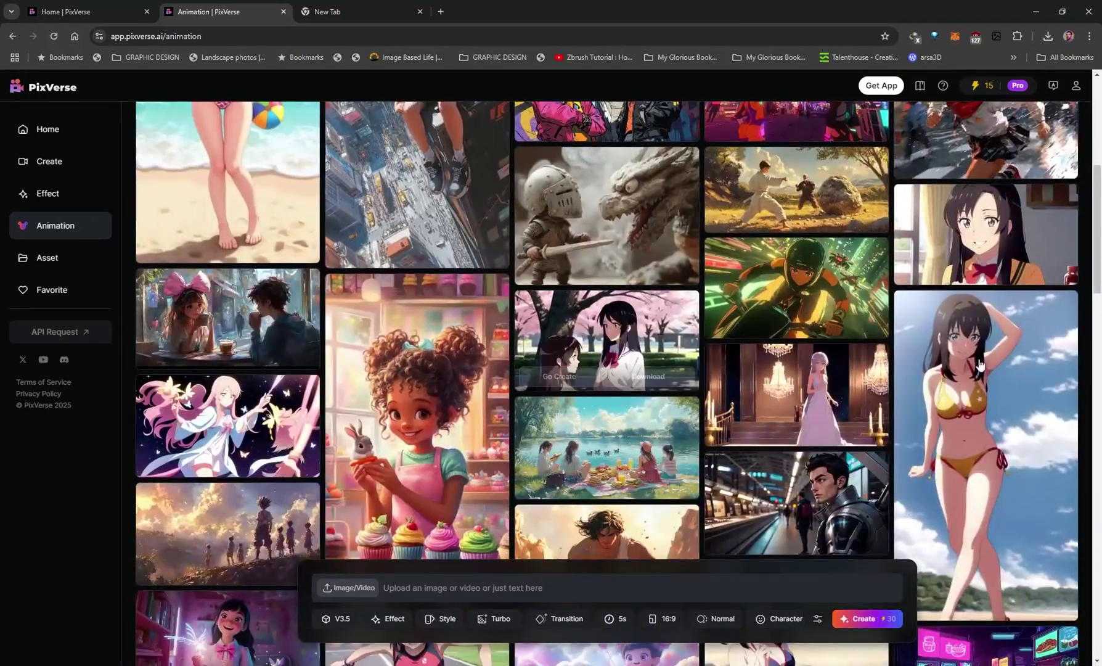
scroll(246, 444, down, 1)
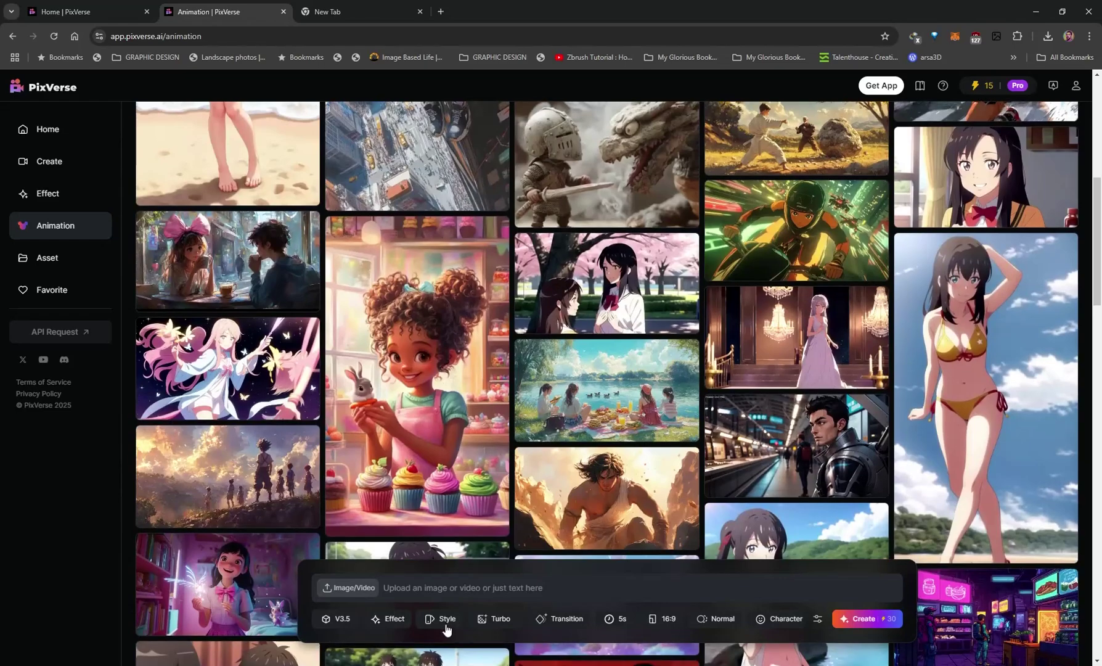
Check the style options in the prompt bar again and look back through the Discover gallery
click(447, 622)
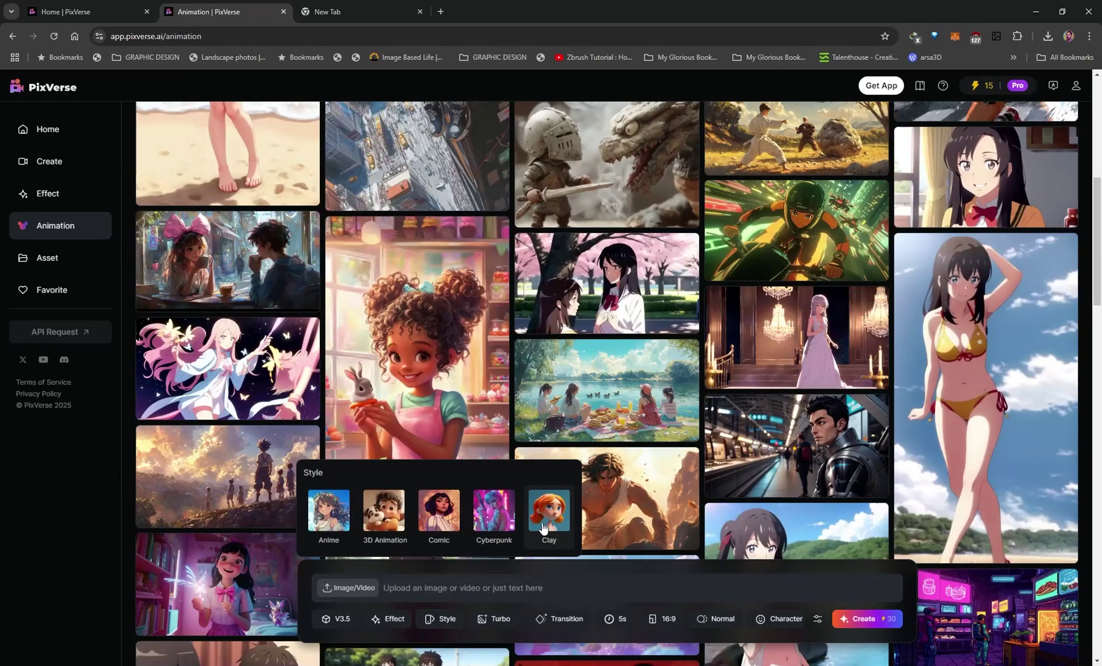
scroll(453, 495, down, 1)
scroll(453, 495, up, 5)
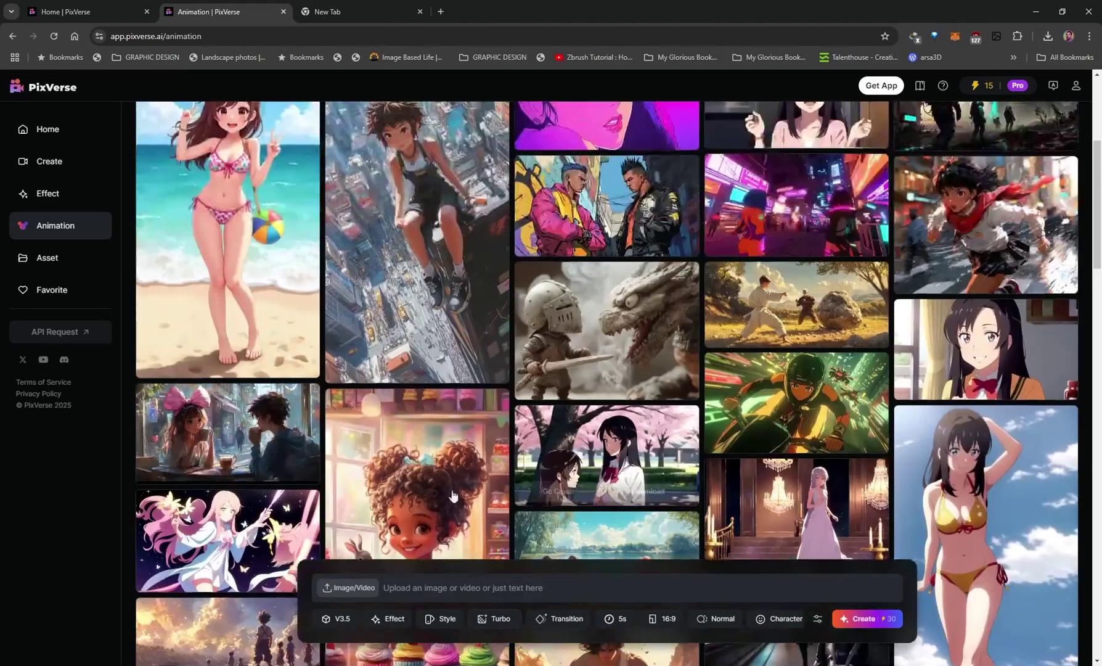
scroll(453, 495, up, 5)
scroll(511, 397, down, 6)
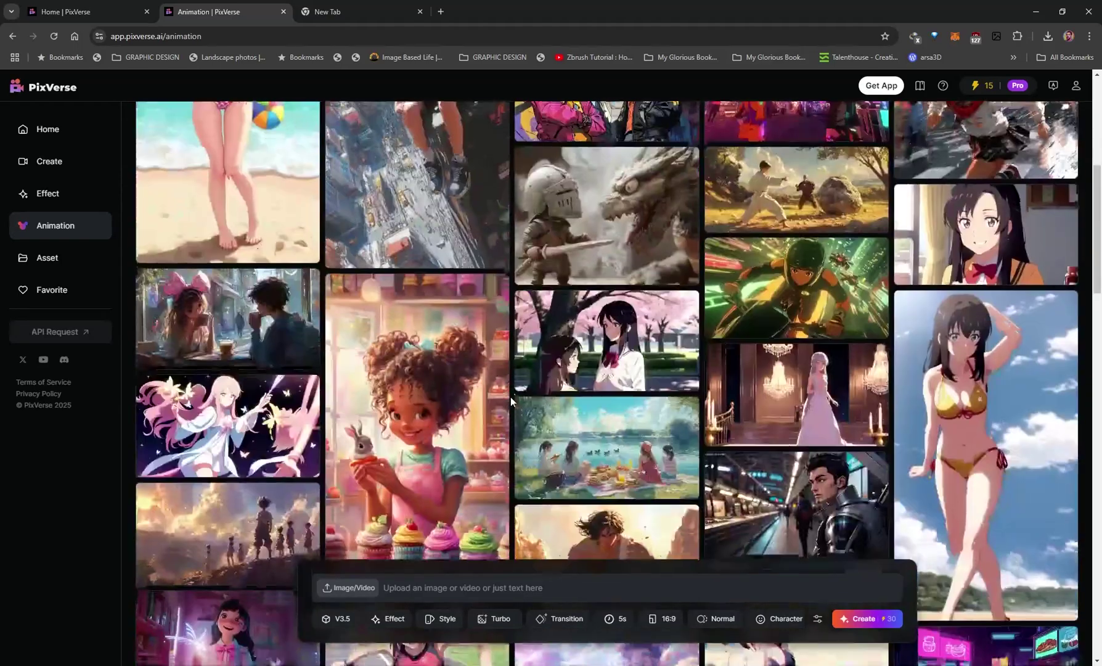
scroll(511, 397, up, 10)
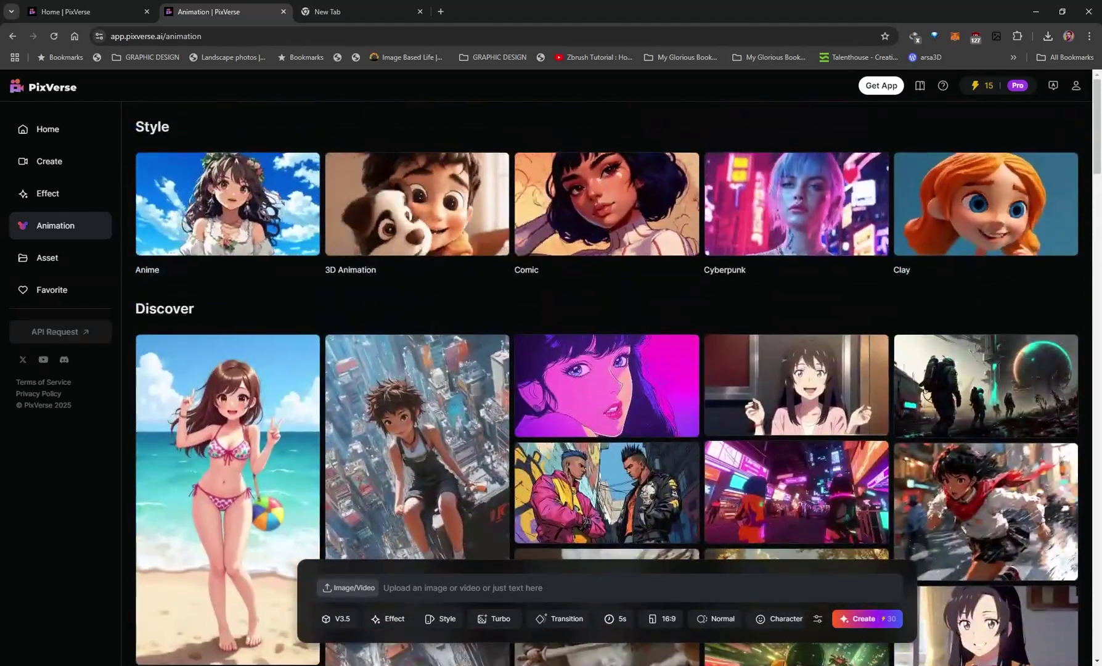
Open the Asset page and view the time-period filter options for the generated videos
click(48, 257)
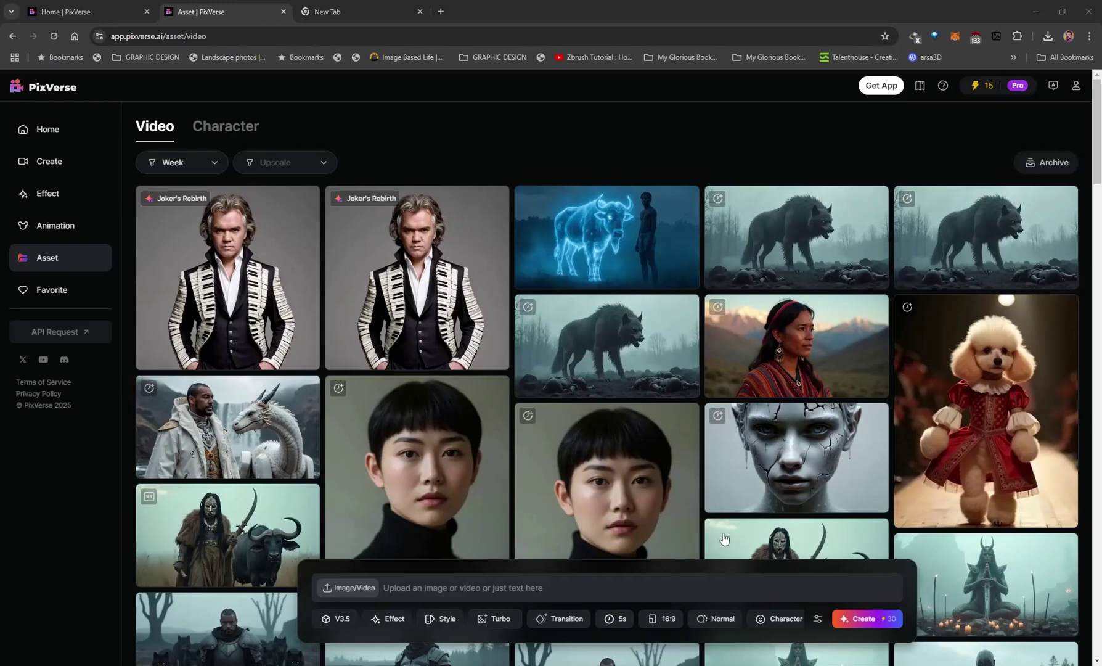
mouse_move(744, 456)
click(211, 165)
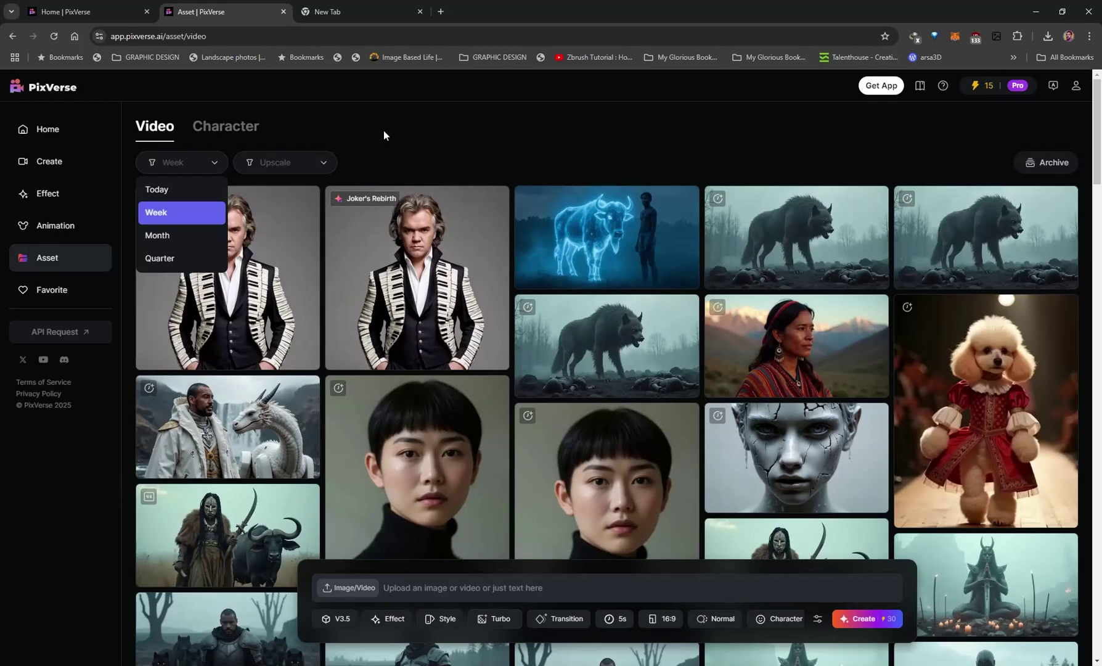
click(519, 138)
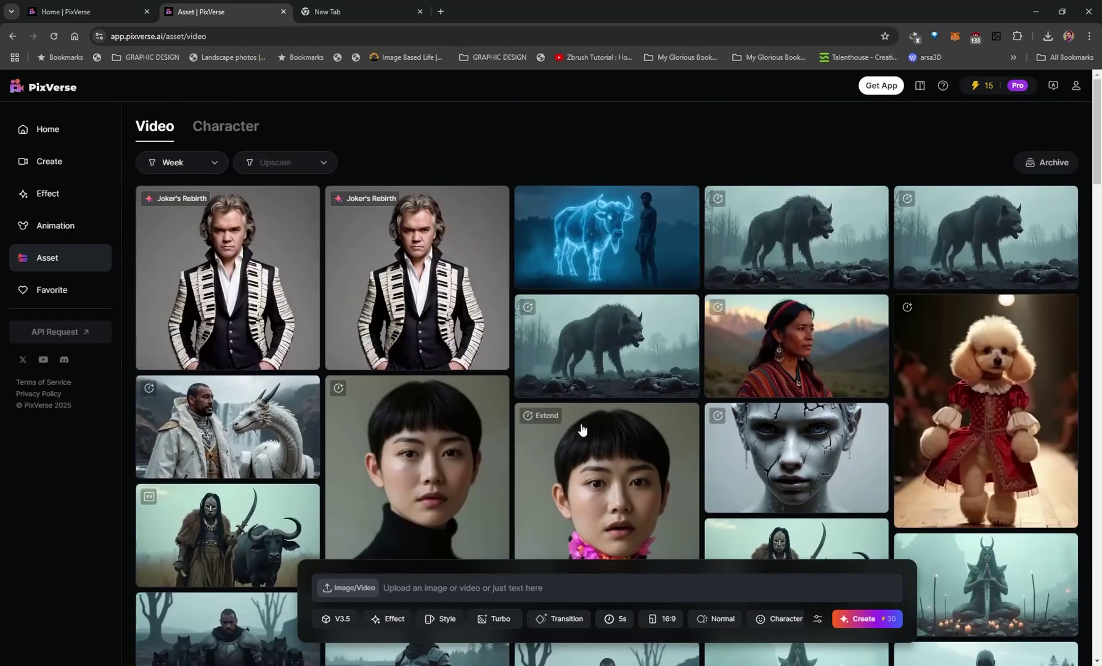
View the saved characters in the assets, and return to the generated videos to browse them
click(223, 126)
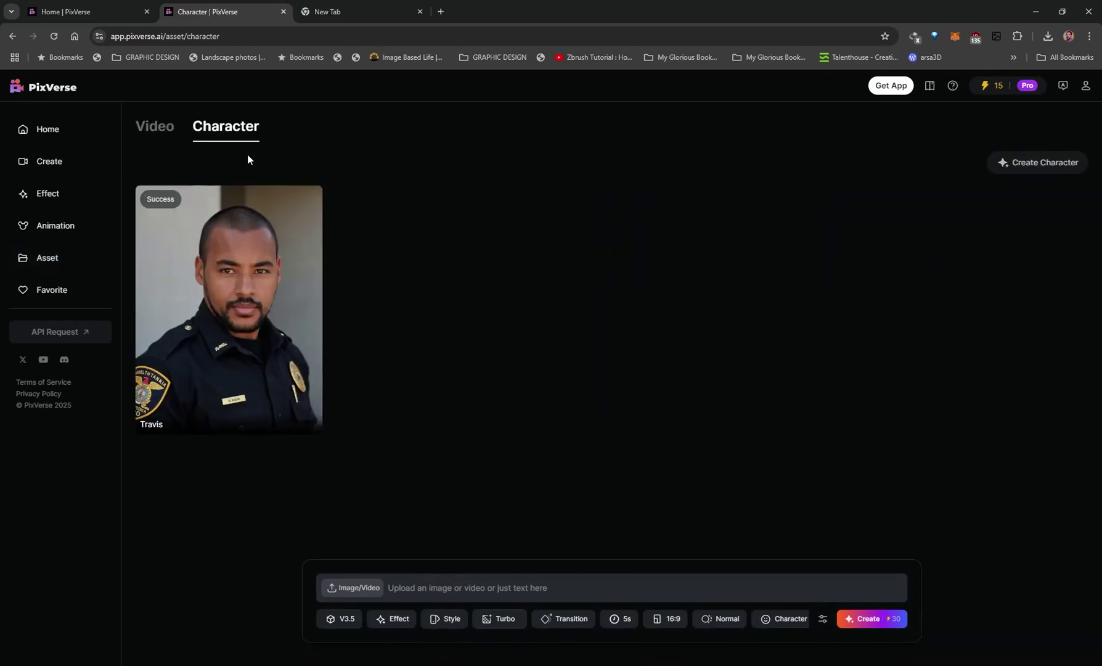
click(177, 134)
scroll(679, 388, down, 2)
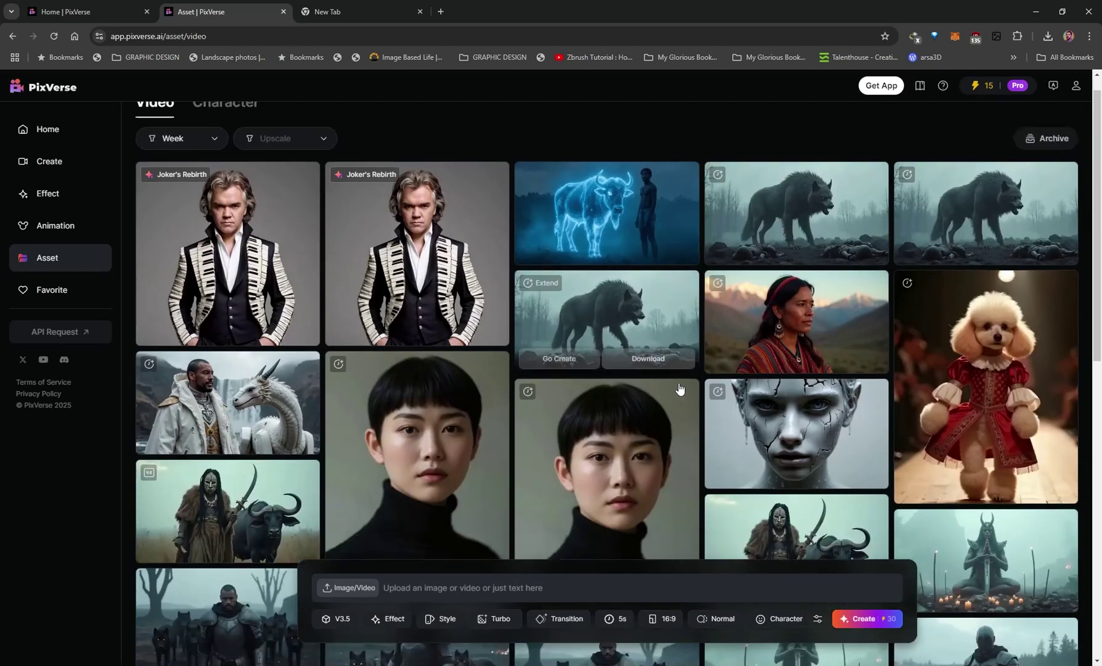
scroll(680, 388, down, 7)
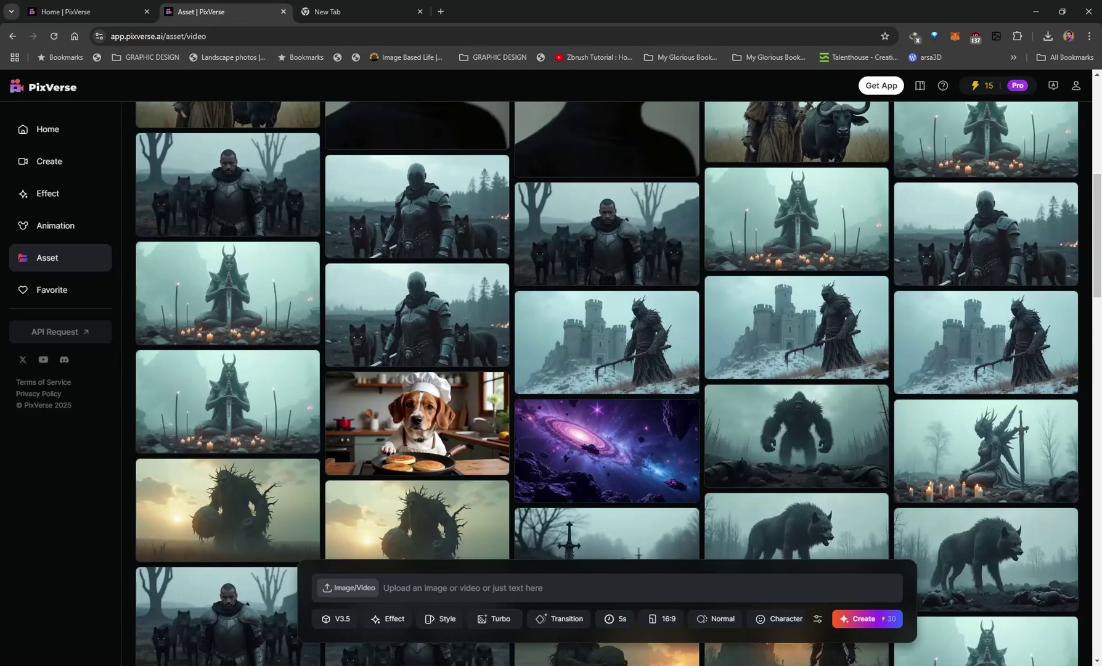
Open the Favorite page
click(52, 290)
mouse_move(146, 271)
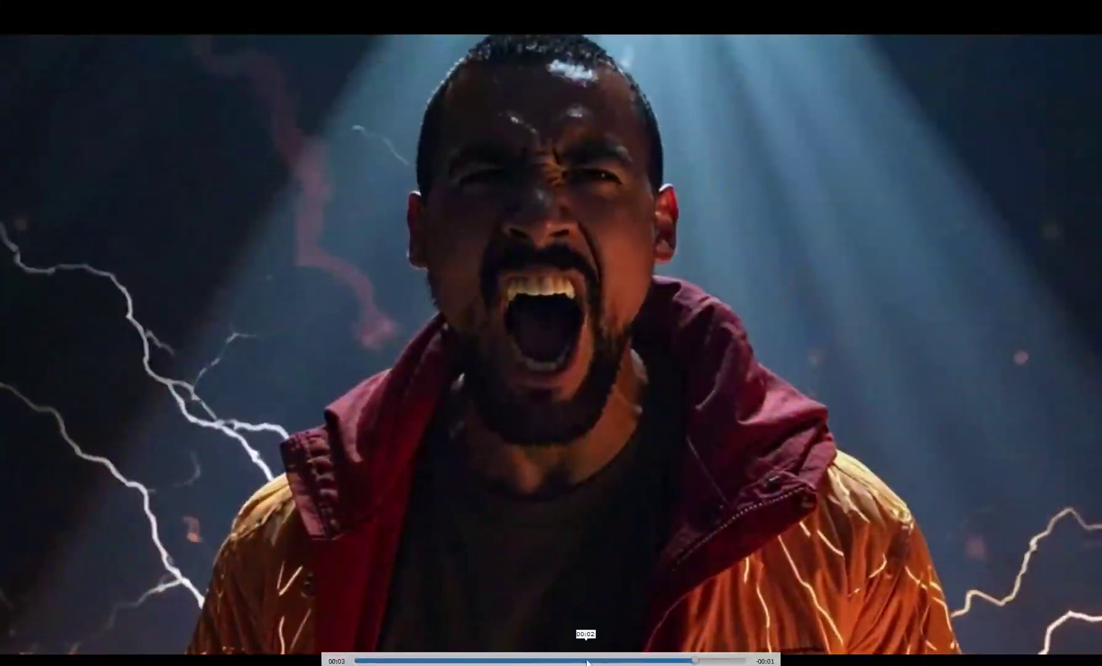
Rewind the clip of the shouting man surrounded by lightning to rewatch it from an earlier moment
drag(587, 662, 448, 662)
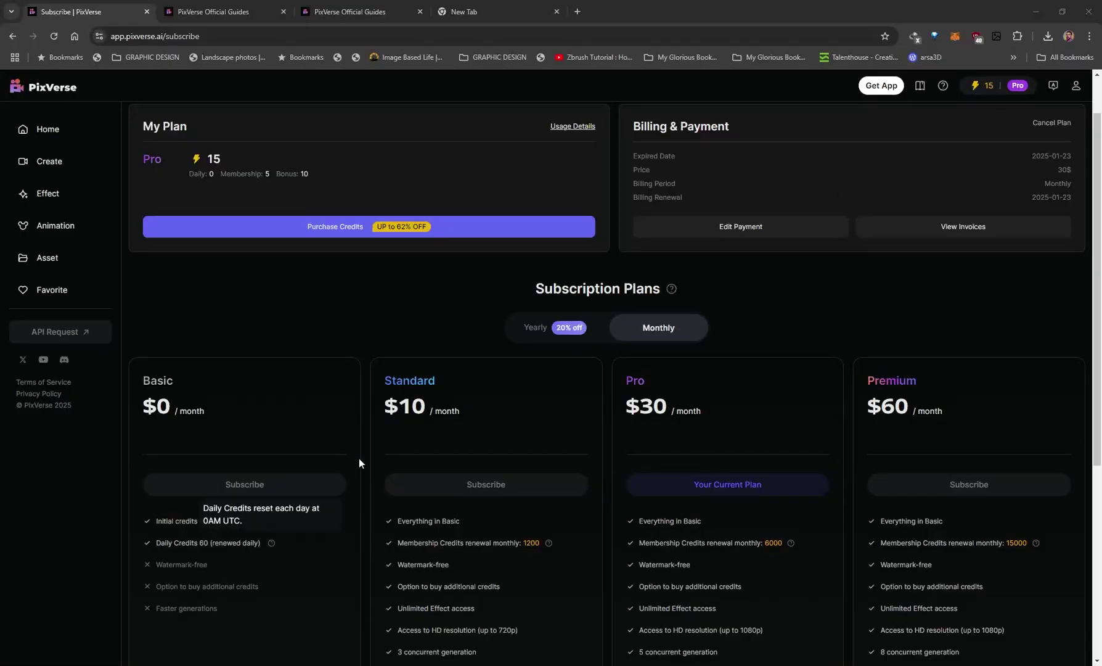
Compare the credits and features of the Basic, Standard, Pro and Premium plans, and return to the PixVerse home page
scroll(204, 387, down, 1)
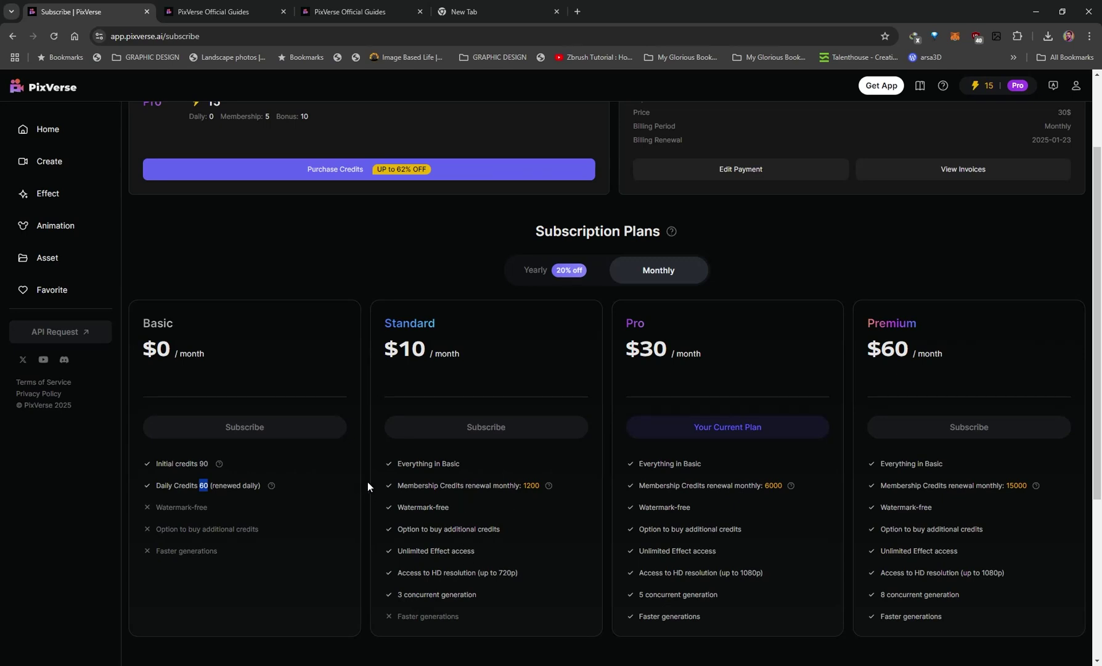
scroll(374, 463, down, 1)
scroll(370, 448, down, 1)
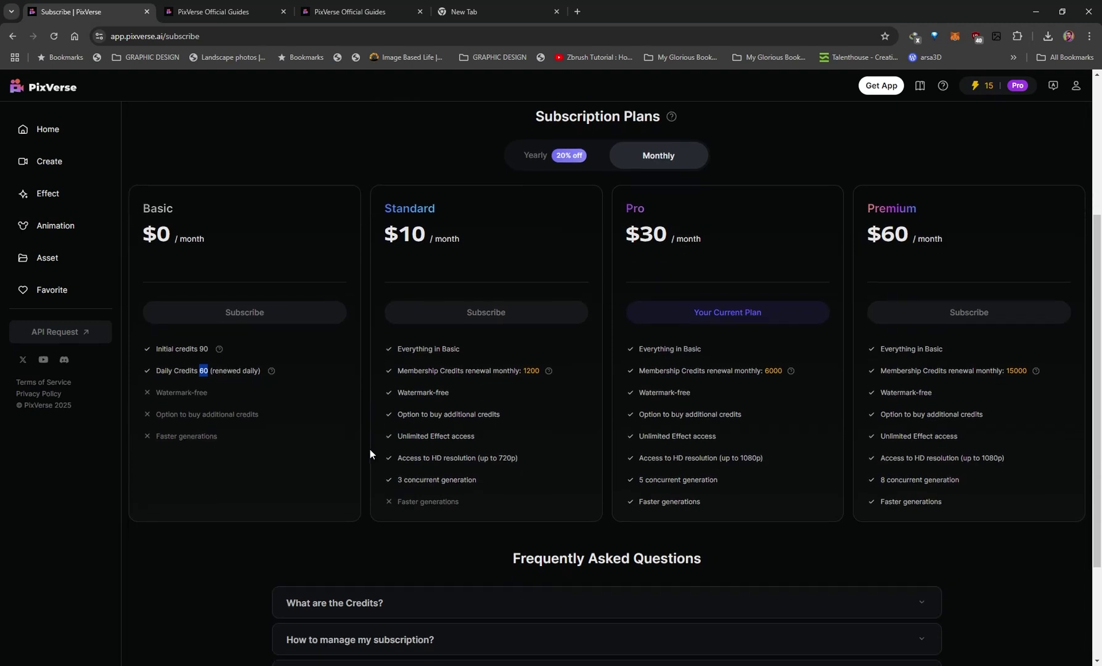
scroll(361, 442, up, 2)
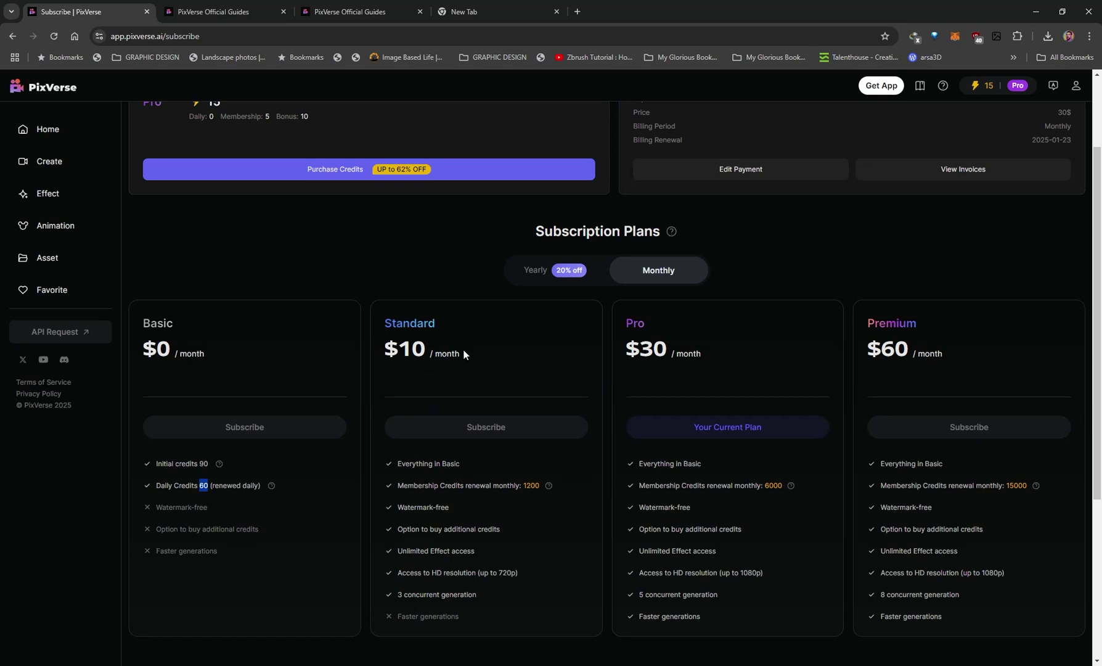
scroll(453, 330, down, 2)
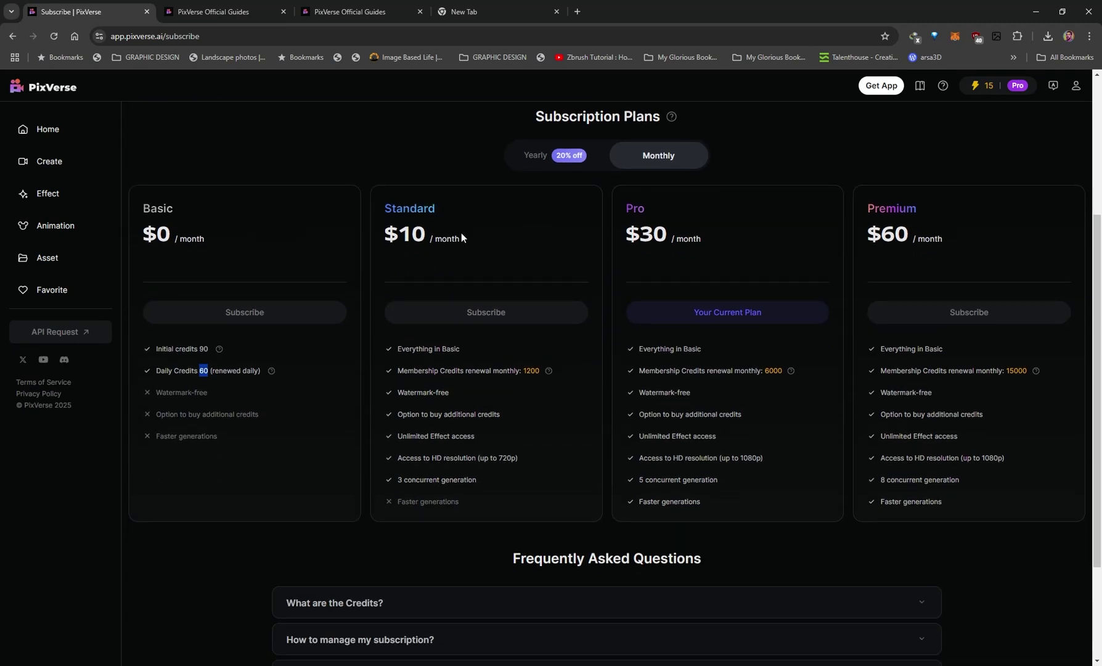
scroll(431, 266, up, 2)
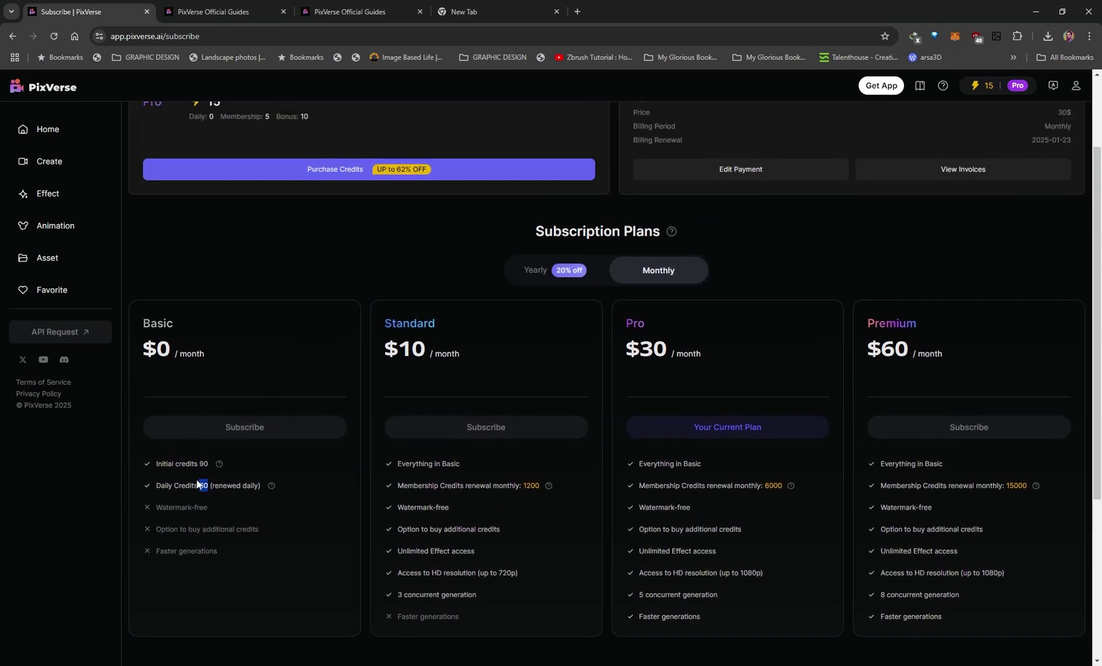
scroll(198, 485, up, 2)
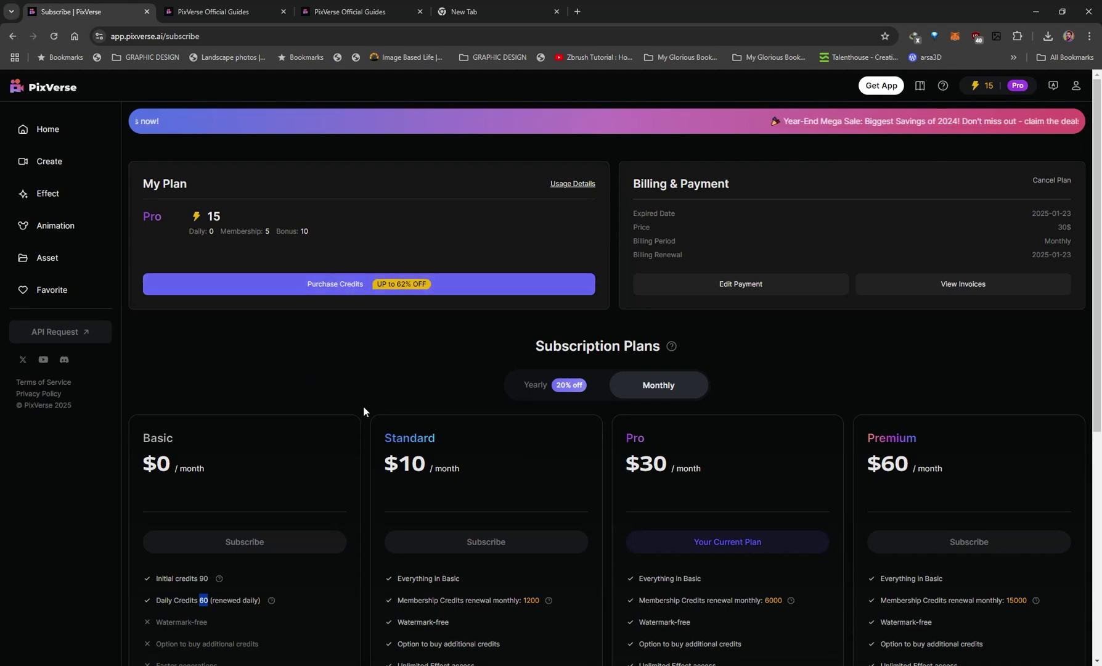
click(47, 129)
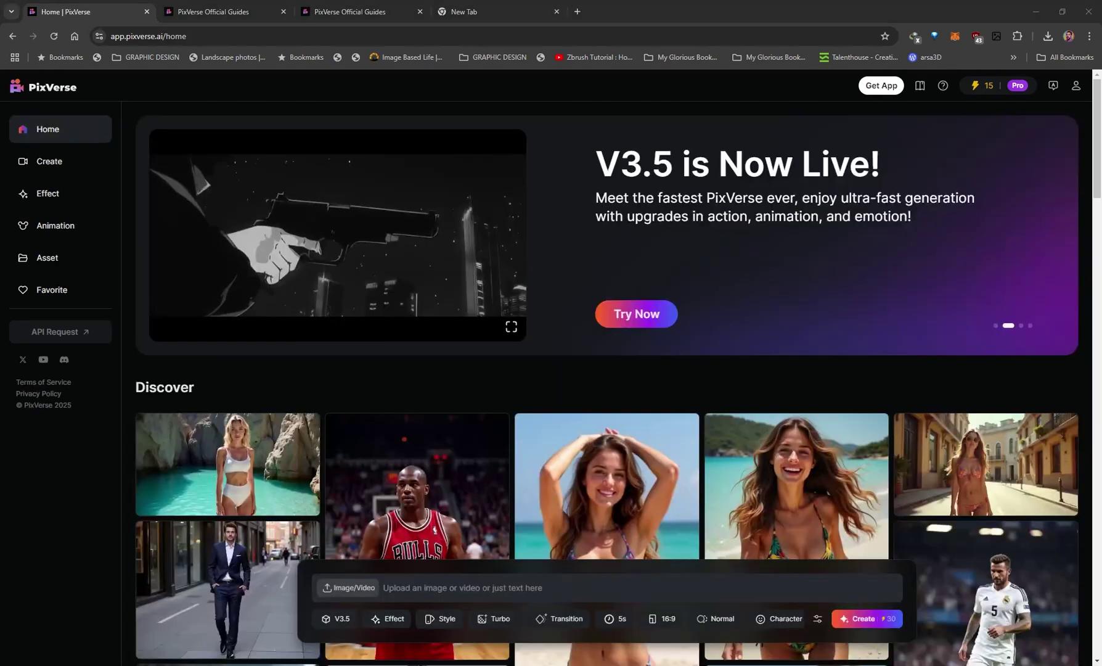